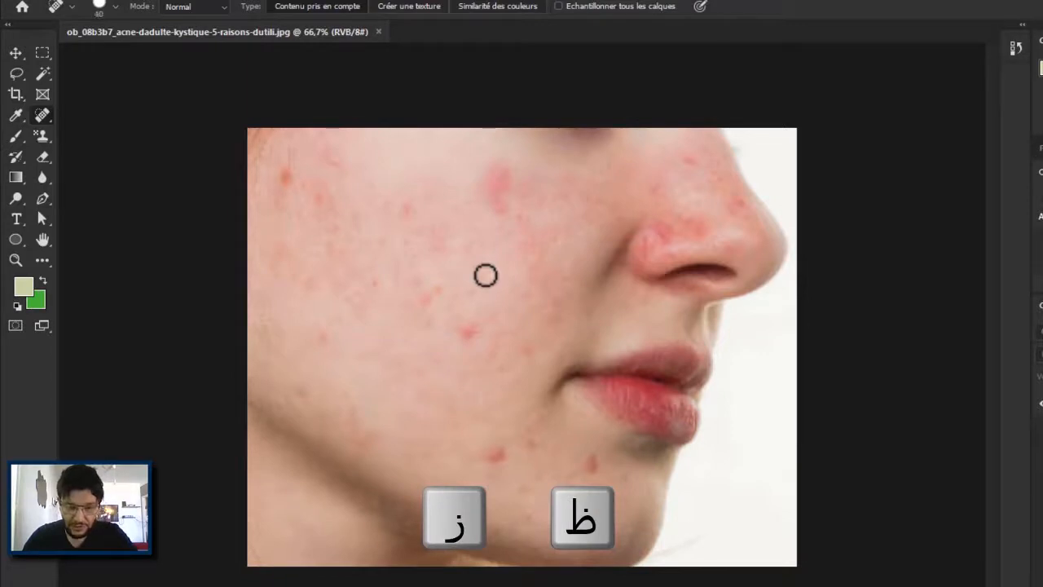
Enlarge the Spot Healing brush until it covers the red pimple at mid-cheek, and heal that pimple.
key(bracketright)
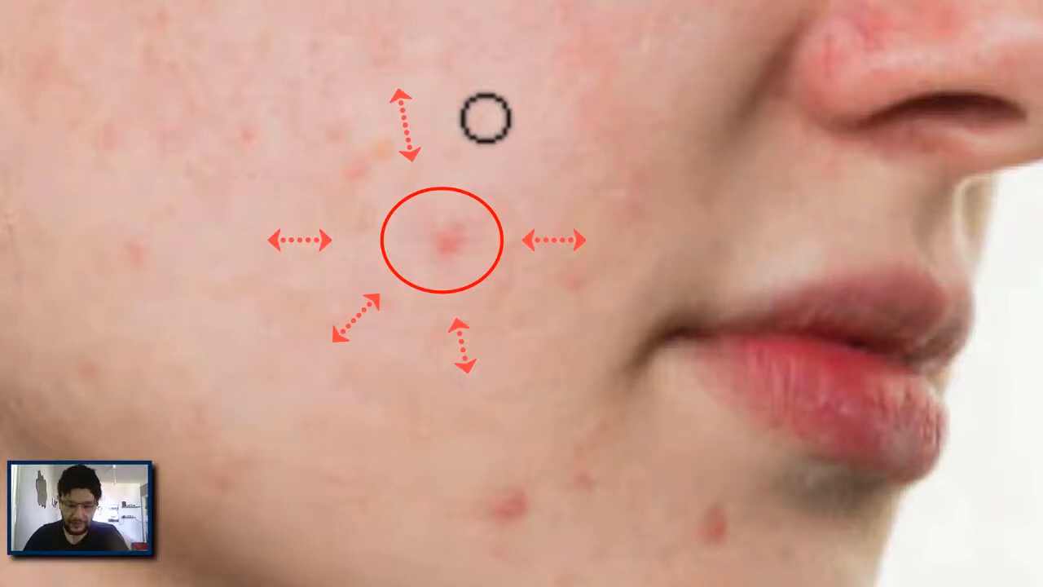
key(bracketright)
key(bracketright)
key(bracketright)
key(bracketright)
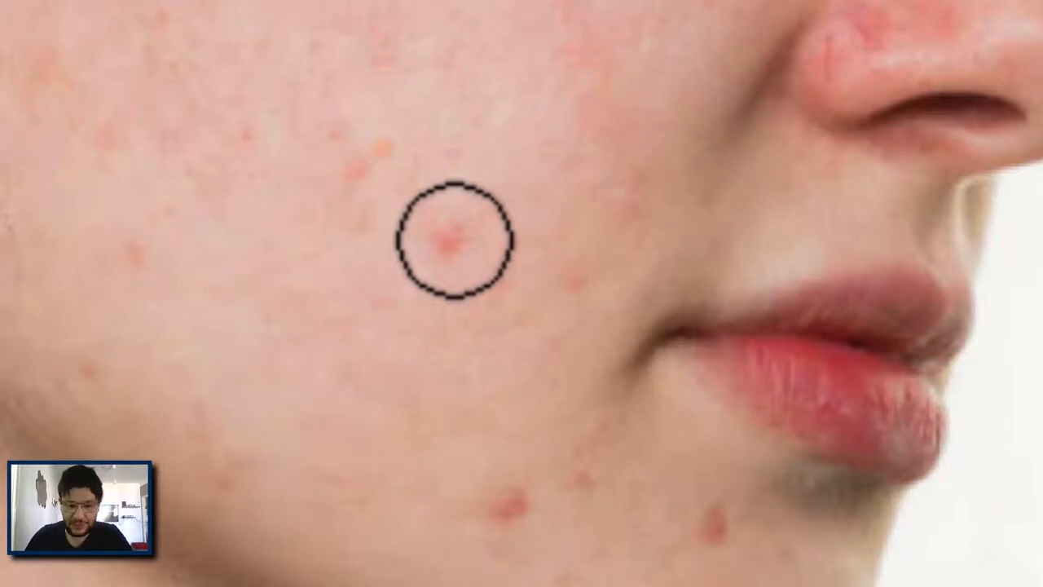
click(450, 238)
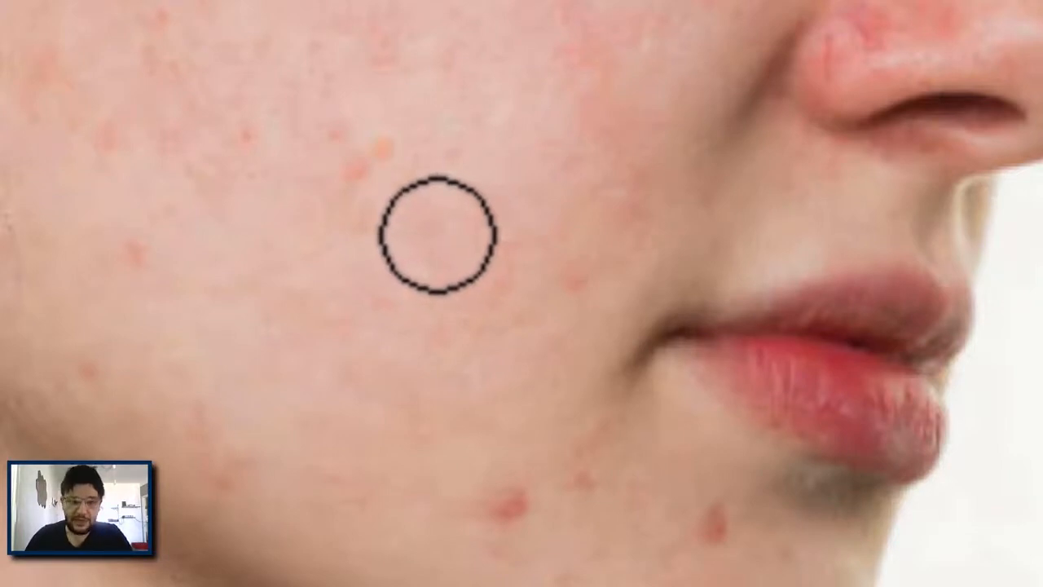
Heal the pimples and small marks on the lower jaw, the chin and the skin below the lips.
scroll(438, 234, down, 3)
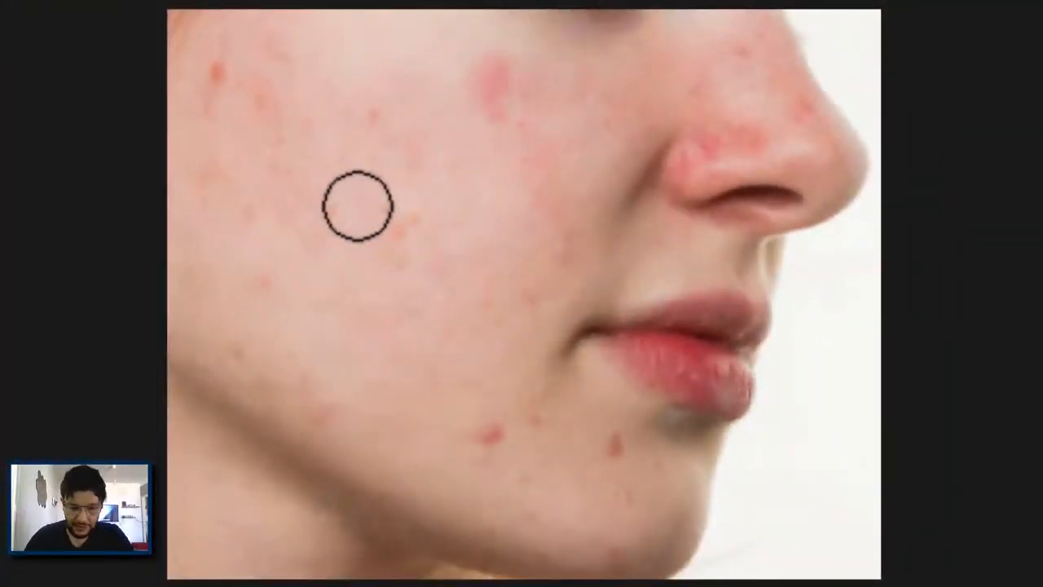
click(494, 433)
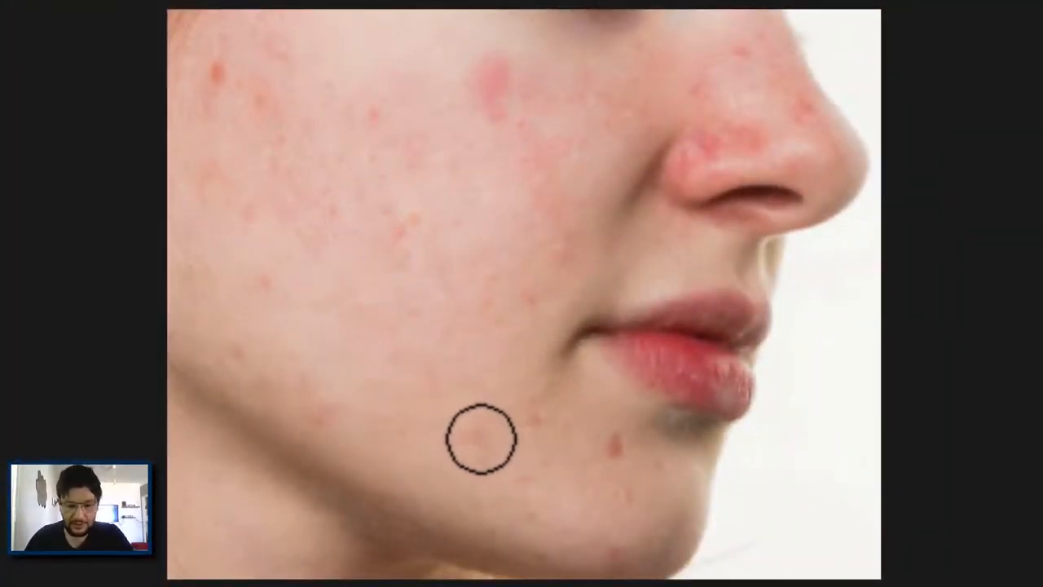
click(480, 438)
click(535, 420)
click(615, 445)
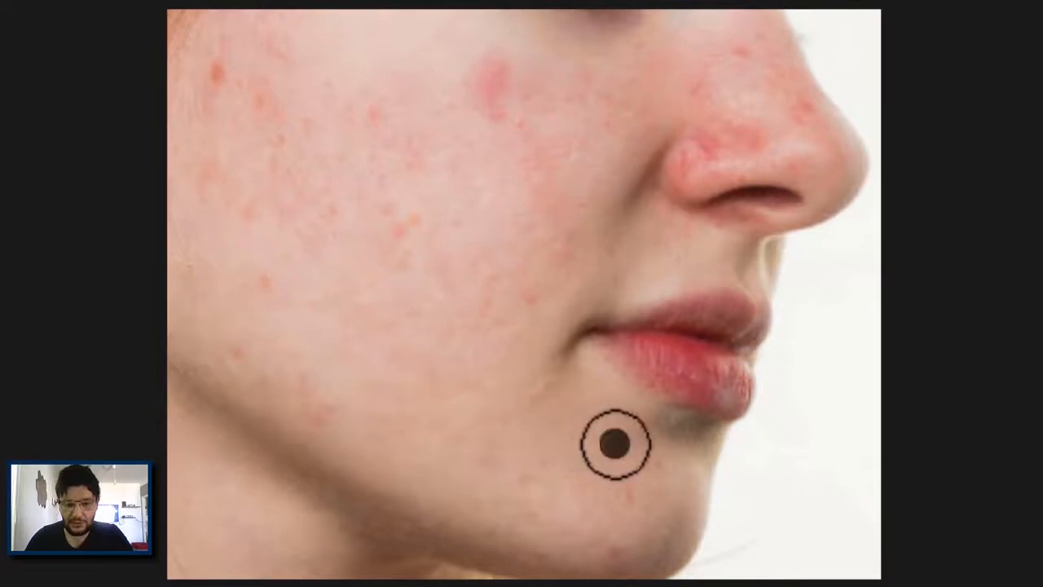
click(527, 484)
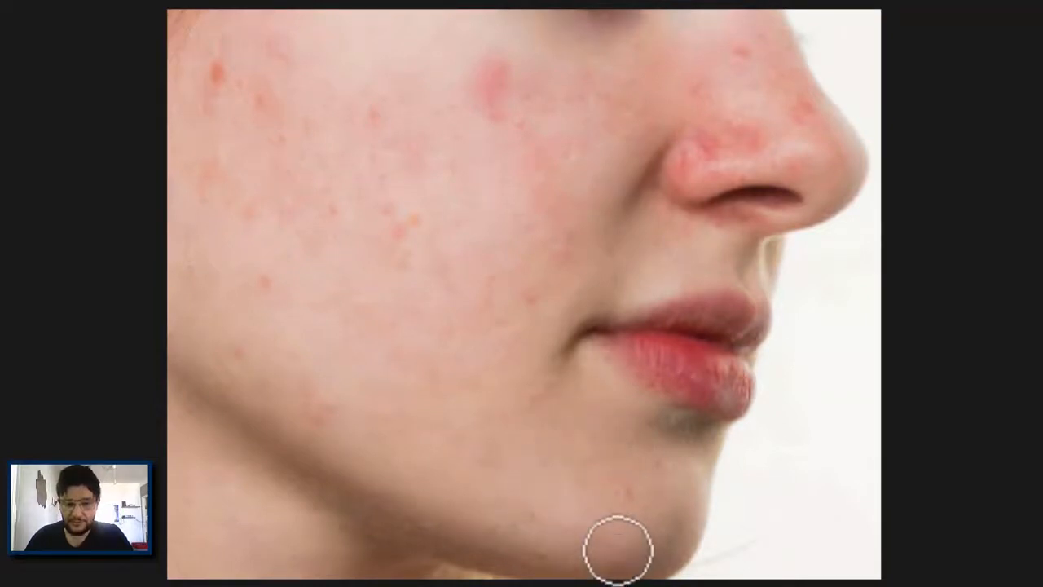
click(623, 496)
click(660, 461)
click(674, 471)
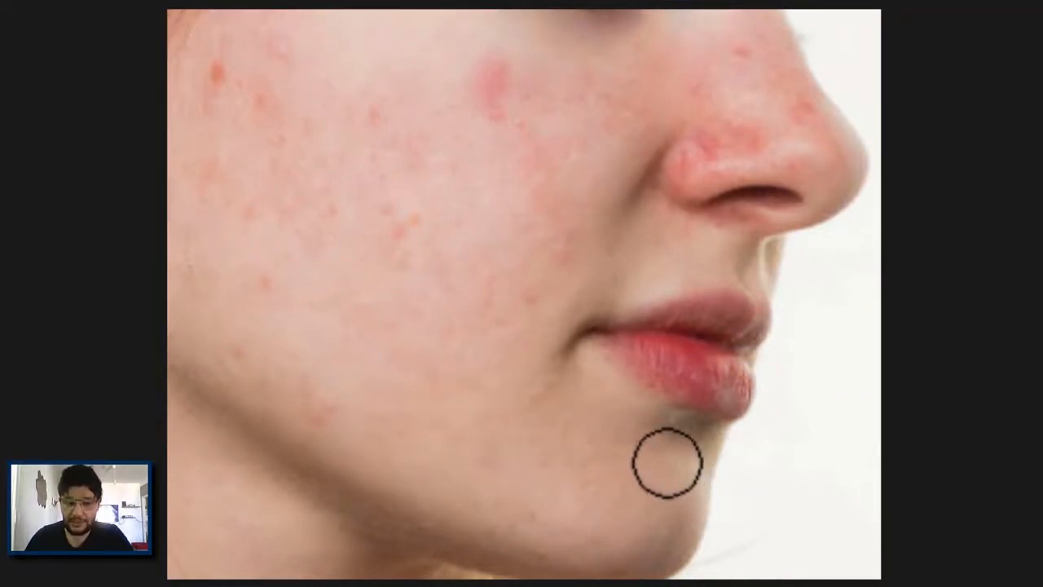
Heal the small spots on the lower cheek, just outside the corner of the mouth.
click(526, 301)
click(493, 301)
click(492, 282)
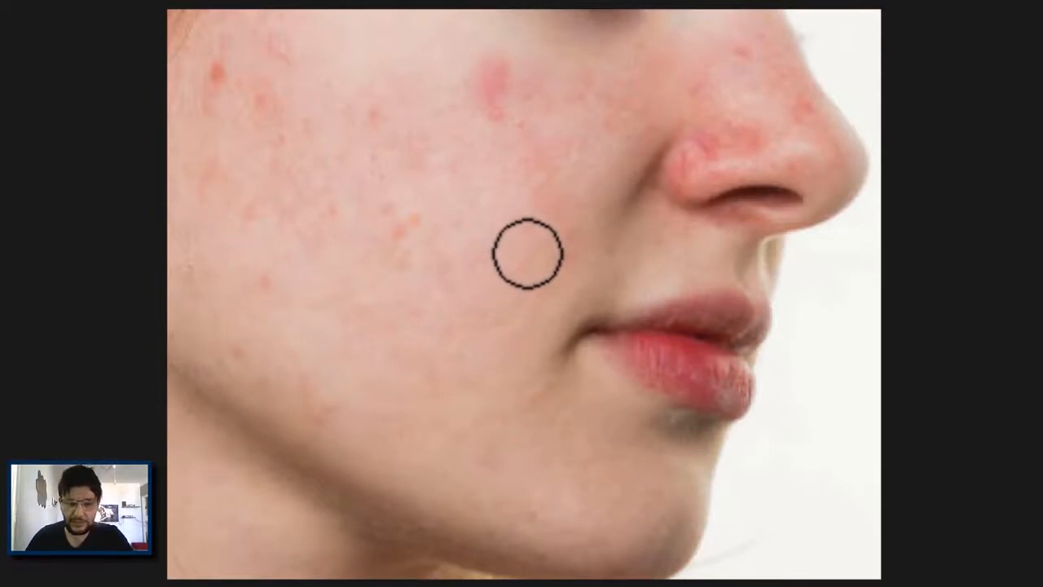
With a smaller, softer brush, heal the spots across the centre of the cheek and the large red blotch under the eye.
key(bracketright)
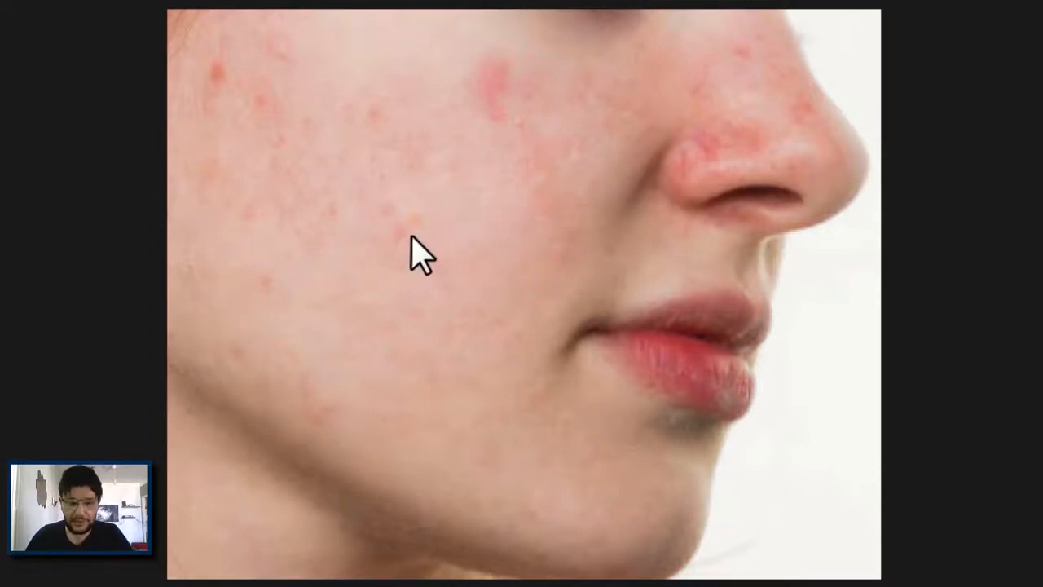
mouse_move(410, 233)
mouse_down()
mouse_move(422, 243)
mouse_move(636, 236)
mouse_move(411, 247)
mouse_move(425, 5)
mouse_move(414, 186)
mouse_move(412, 25)
mouse_up()
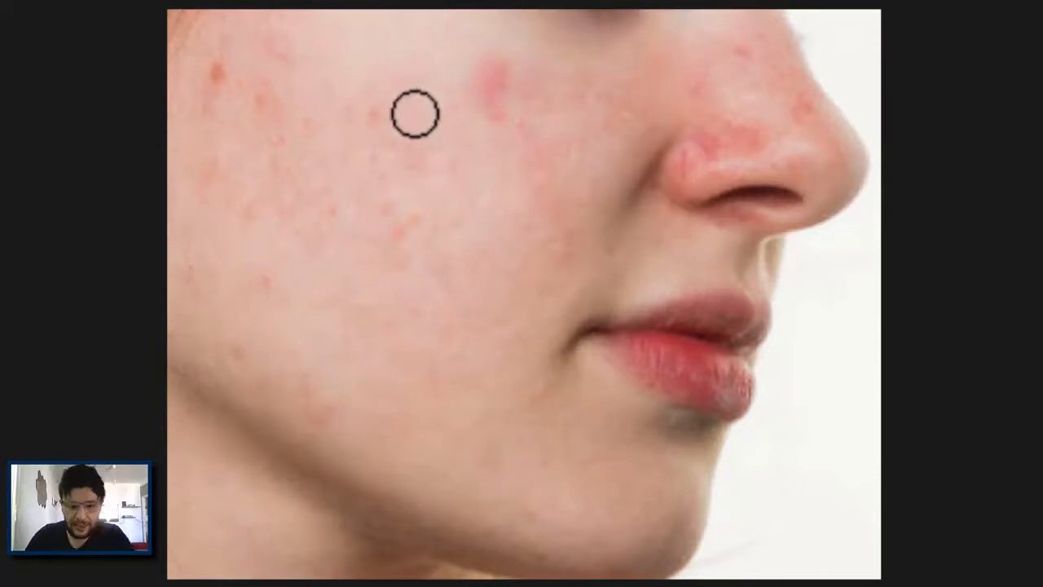
click(402, 237)
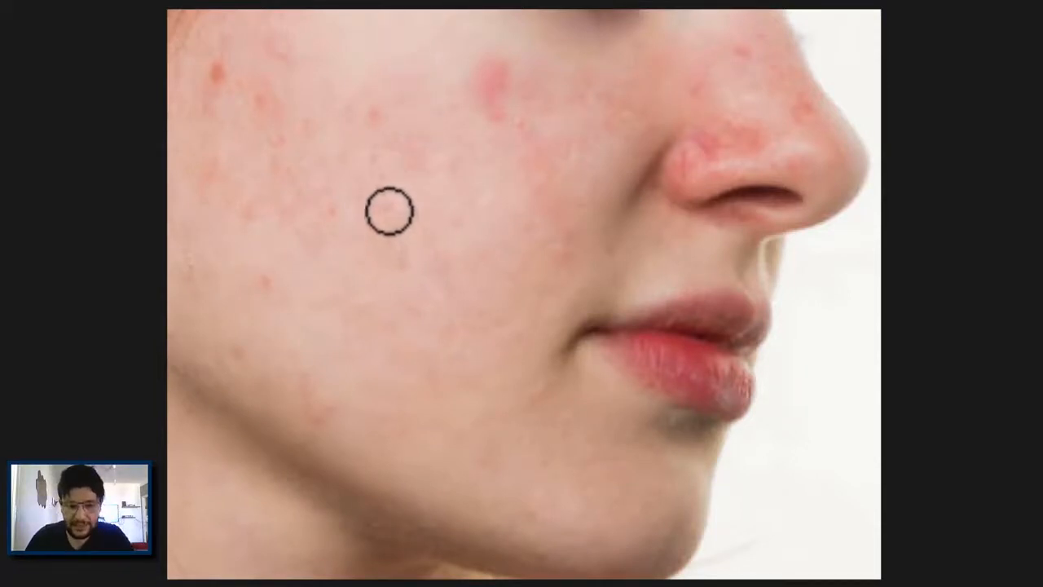
click(389, 211)
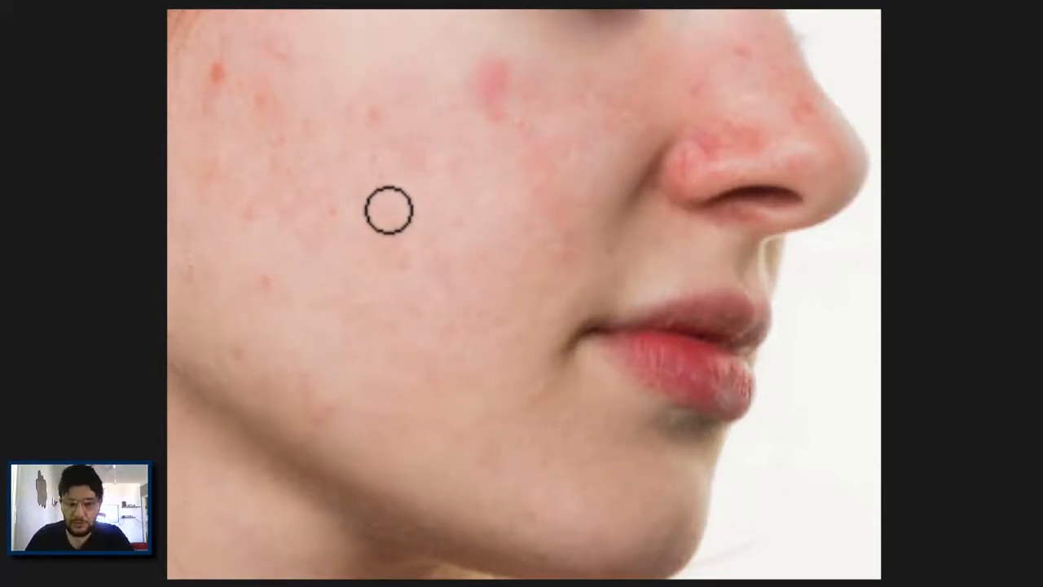
mouse_move(501, 70)
mouse_down()
mouse_move(465, 100)
mouse_move(484, 74)
mouse_move(520, 102)
mouse_move(508, 112)
mouse_move(484, 98)
mouse_up()
click(377, 109)
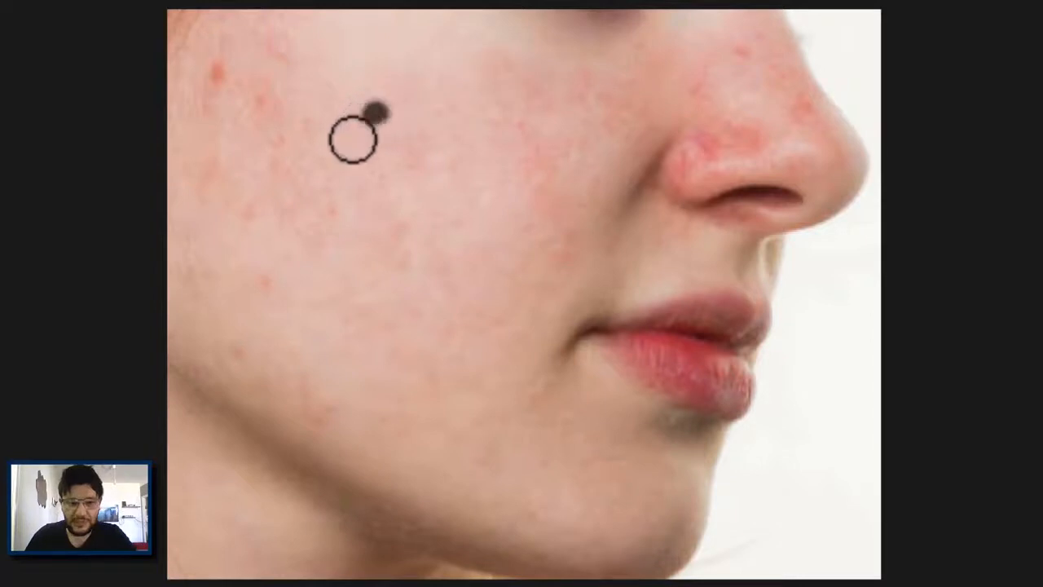
click(336, 155)
click(333, 217)
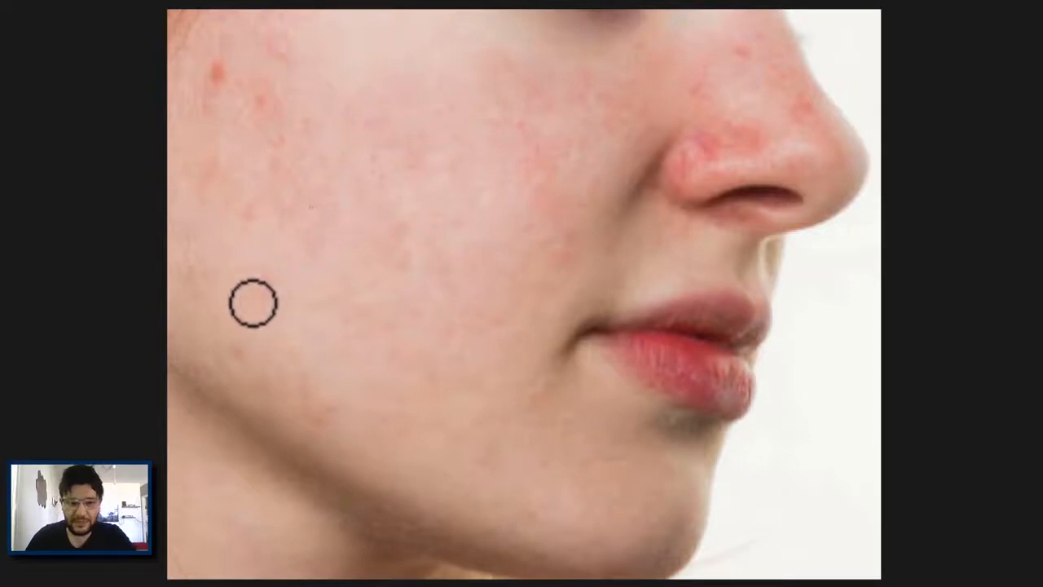
Heal the marks along the jawline and the red spot on the outer lower cheek.
click(236, 354)
mouse_move(253, 371)
mouse_down()
mouse_move(296, 354)
mouse_move(302, 368)
mouse_up()
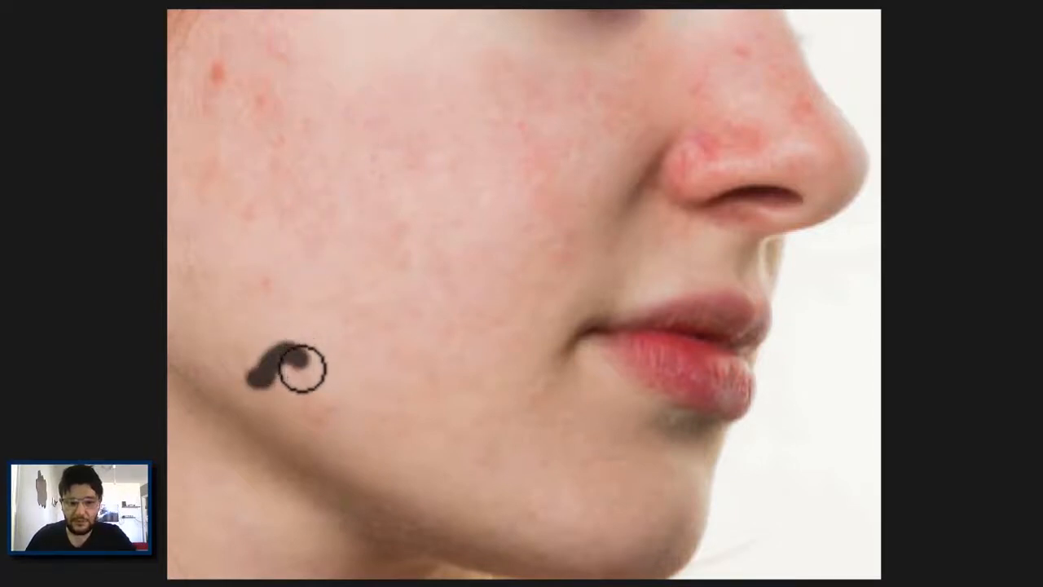
click(305, 389)
mouse_move(313, 418)
mouse_down()
mouse_move(342, 403)
mouse_move(318, 385)
mouse_up()
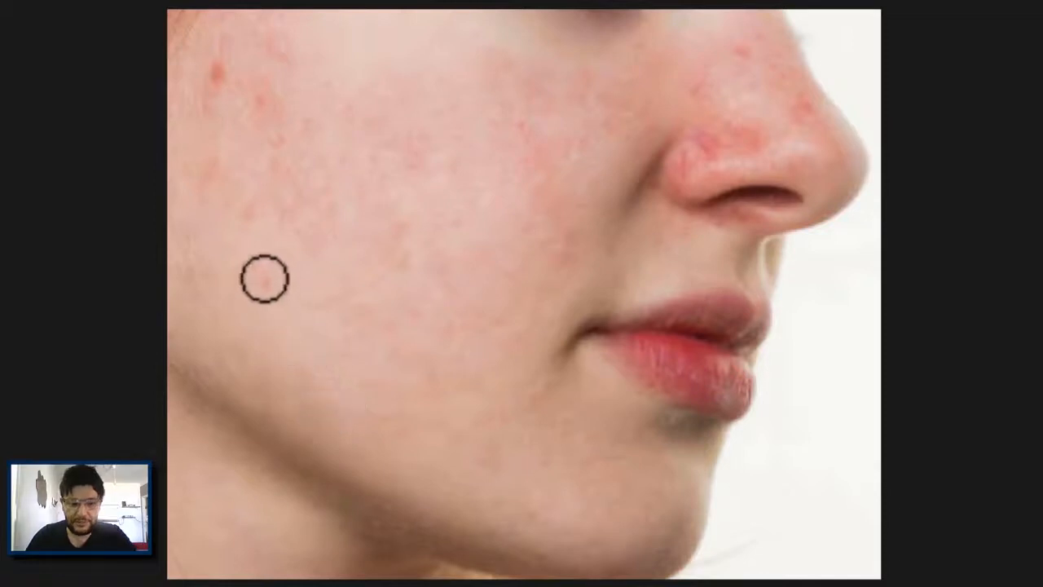
click(266, 284)
Heal the red spots on the outer cheek, working up to the area near the temple.
click(250, 209)
click(239, 211)
click(252, 100)
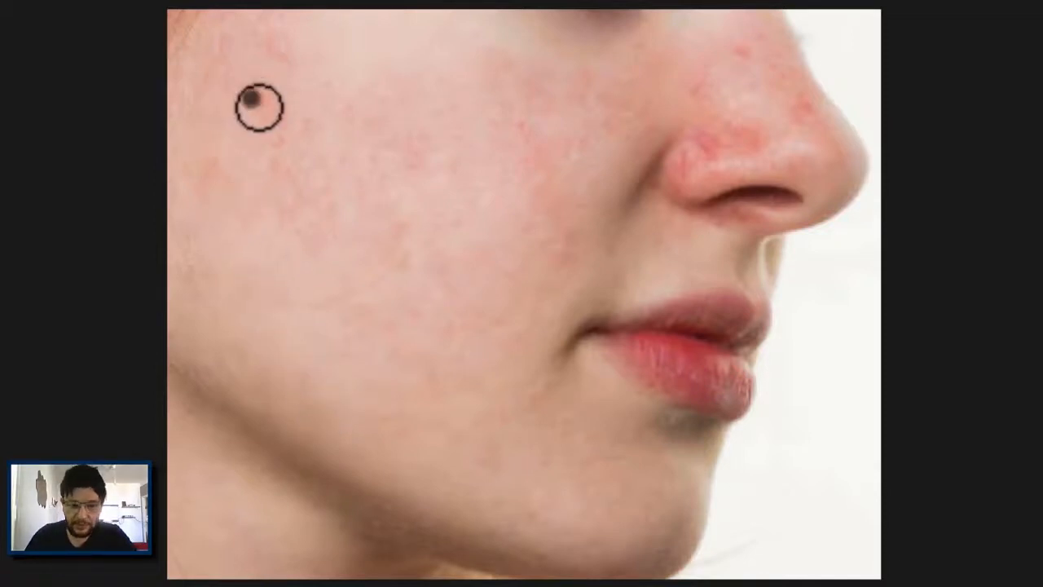
click(239, 86)
click(275, 51)
click(224, 79)
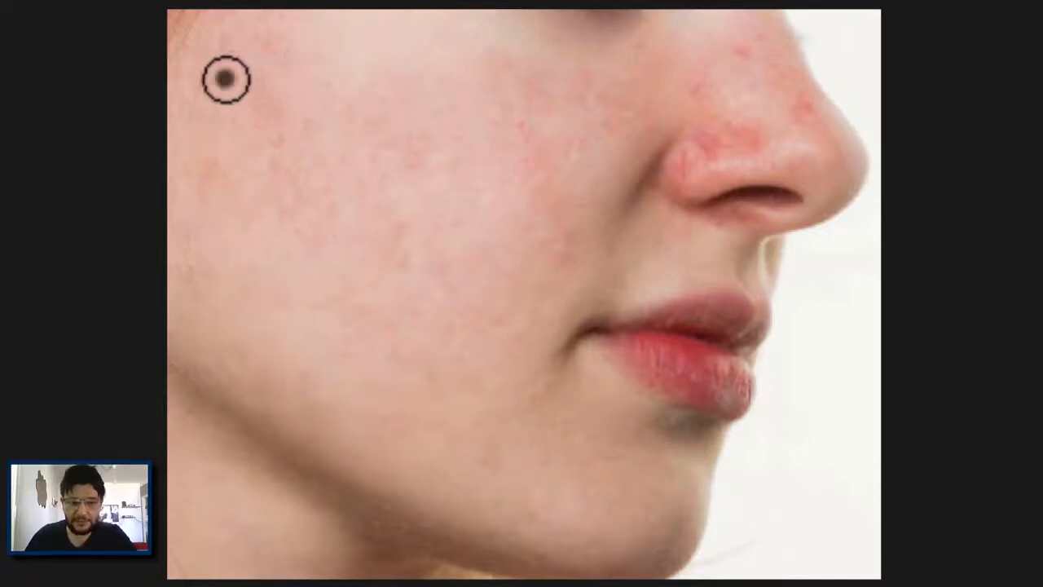
click(209, 80)
click(223, 114)
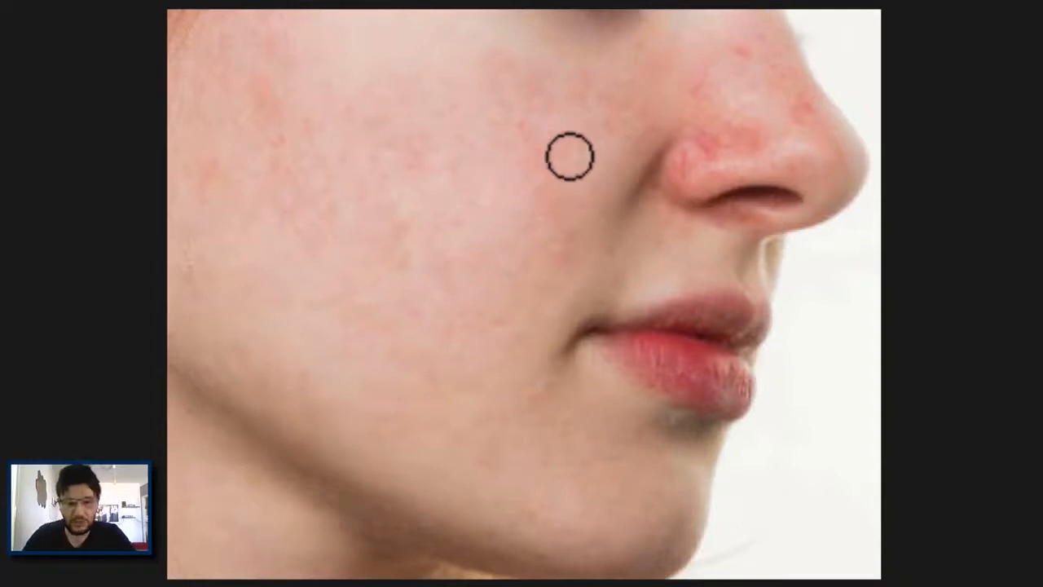
Heal the red spots on the bridge and side of the nose and the redness around the nostril.
click(741, 53)
click(694, 93)
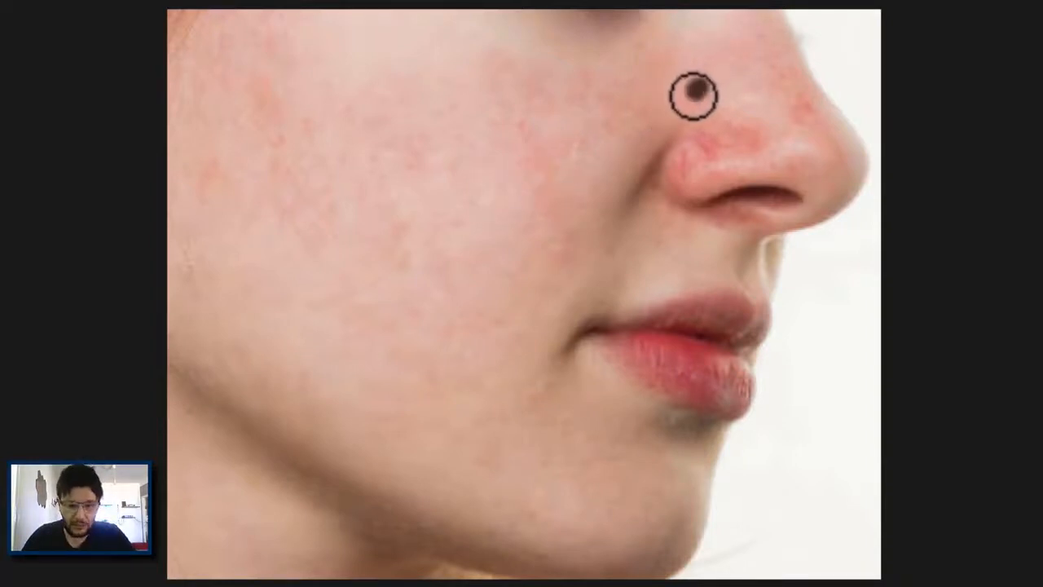
click(797, 114)
drag(797, 116, 792, 121)
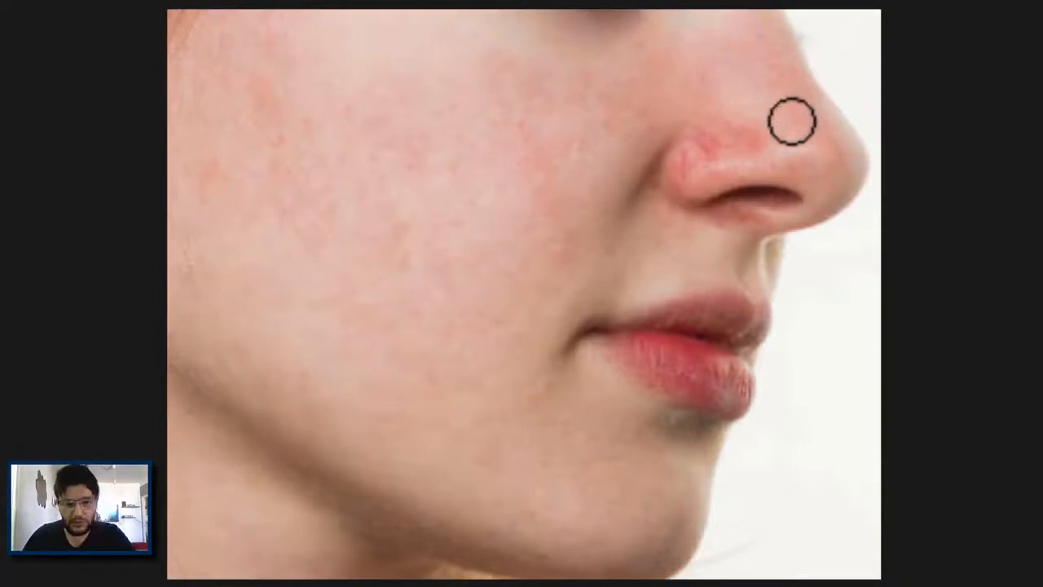
click(727, 144)
click(686, 156)
click(686, 170)
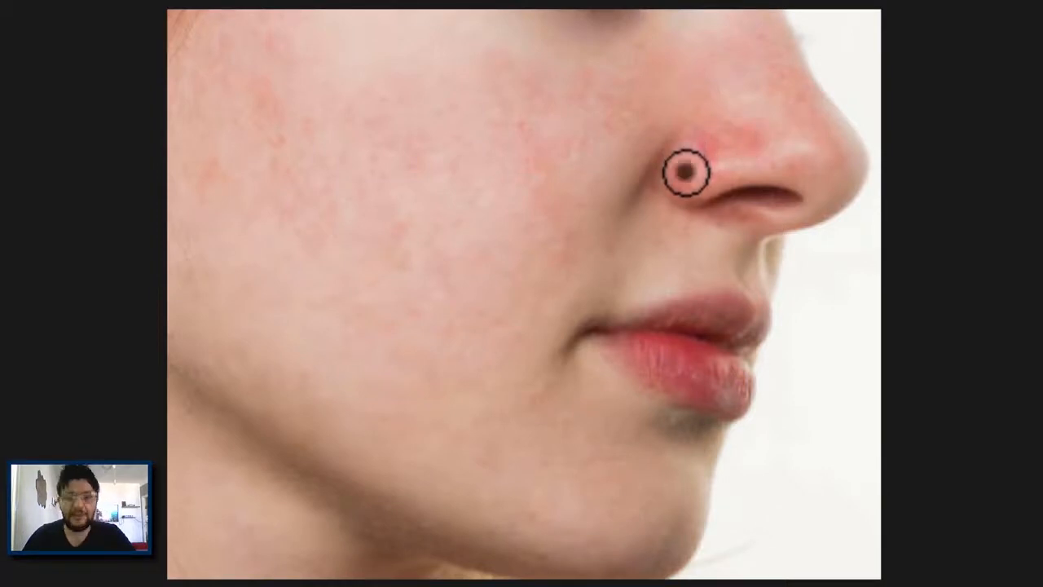
Heal the remaining faint red marks on the upper cheek, outer cheek and lower middle cheek.
click(528, 93)
click(521, 120)
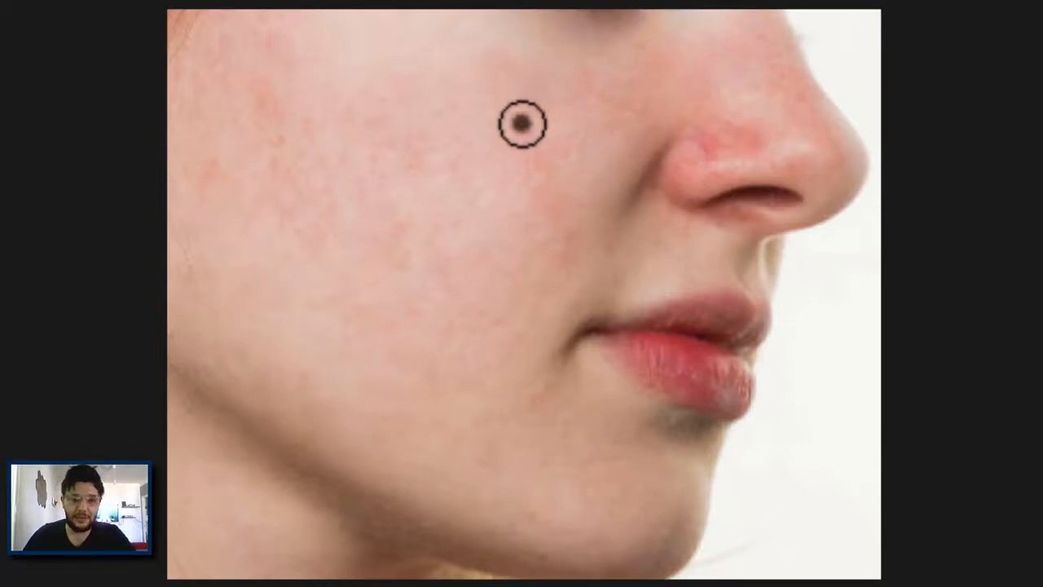
click(578, 102)
click(212, 177)
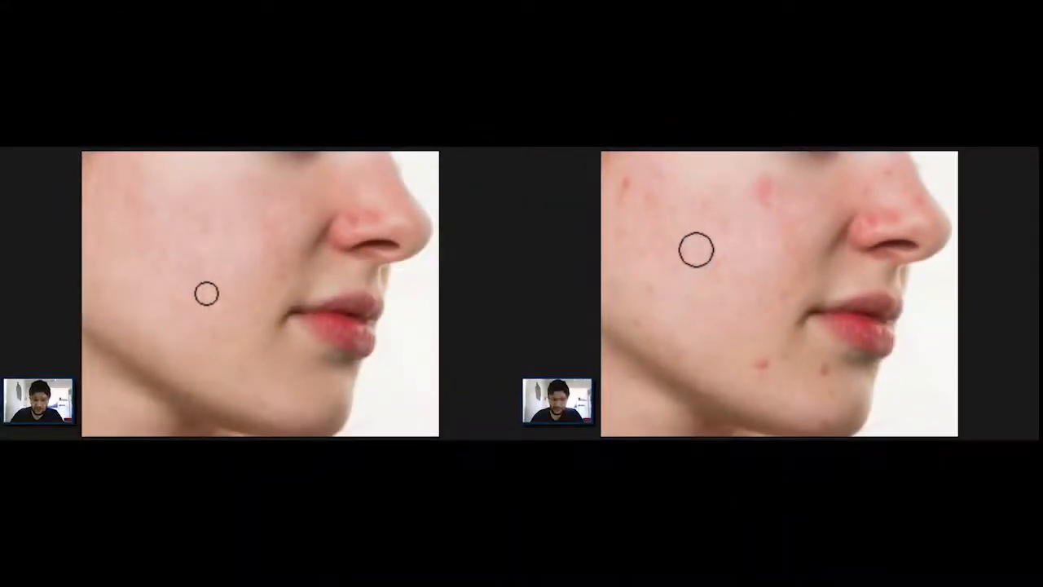
click(209, 302)
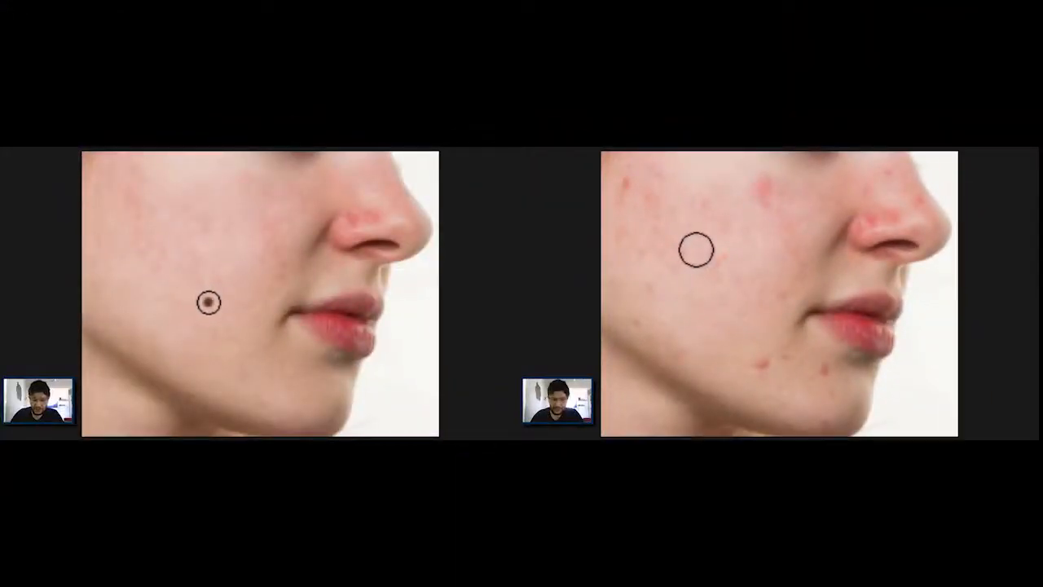
click(192, 309)
click(195, 319)
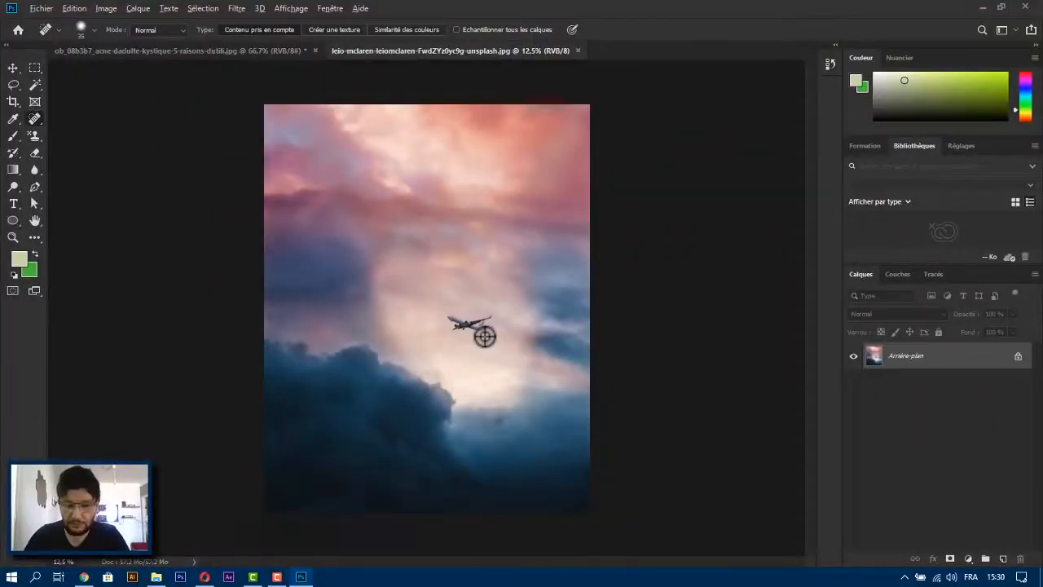
Enlarge the Spot Healing brush to 122 px and paint over the whole airplane in the sky photo.
scroll(484, 336, up, 5)
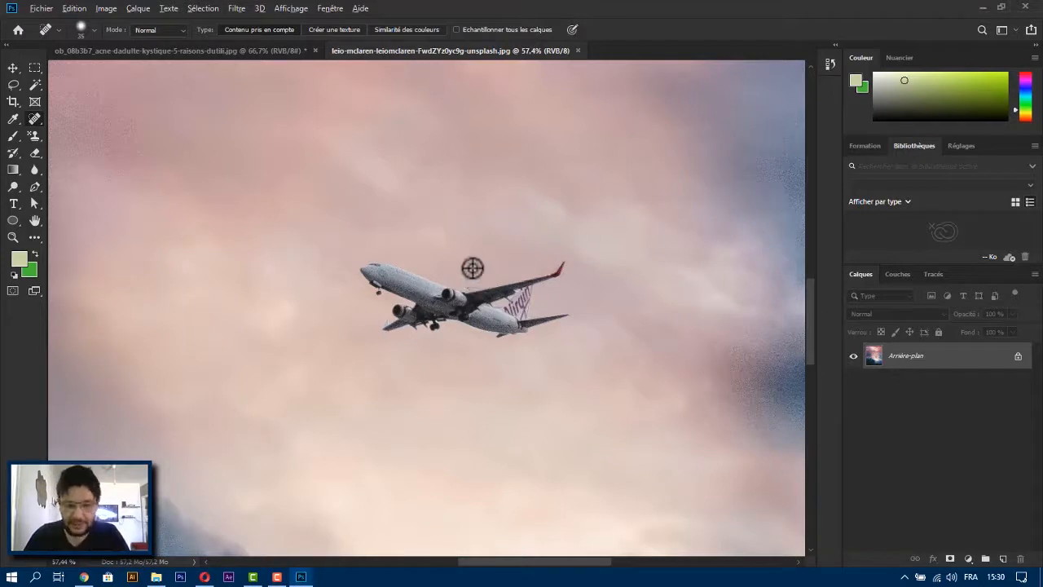
drag(473, 267, 501, 258)
mouse_move(555, 277)
mouse_down()
mouse_move(382, 327)
mouse_move(445, 303)
mouse_move(366, 269)
mouse_move(514, 326)
mouse_move(564, 315)
mouse_move(468, 342)
mouse_up()
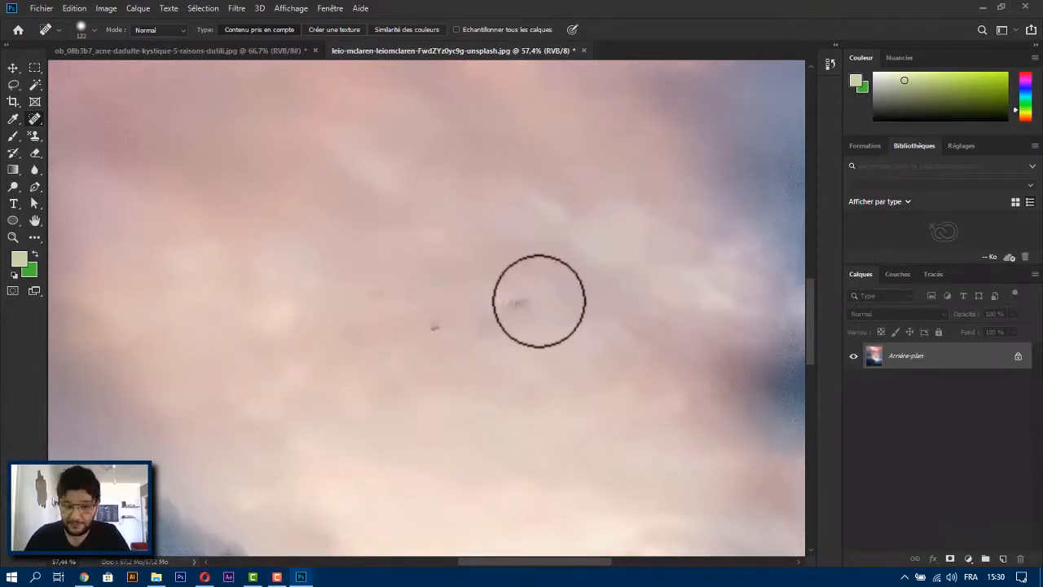
Heal the leftover dark smudges where the airplane was, and undo the airplane removal.
drag(538, 298, 497, 318)
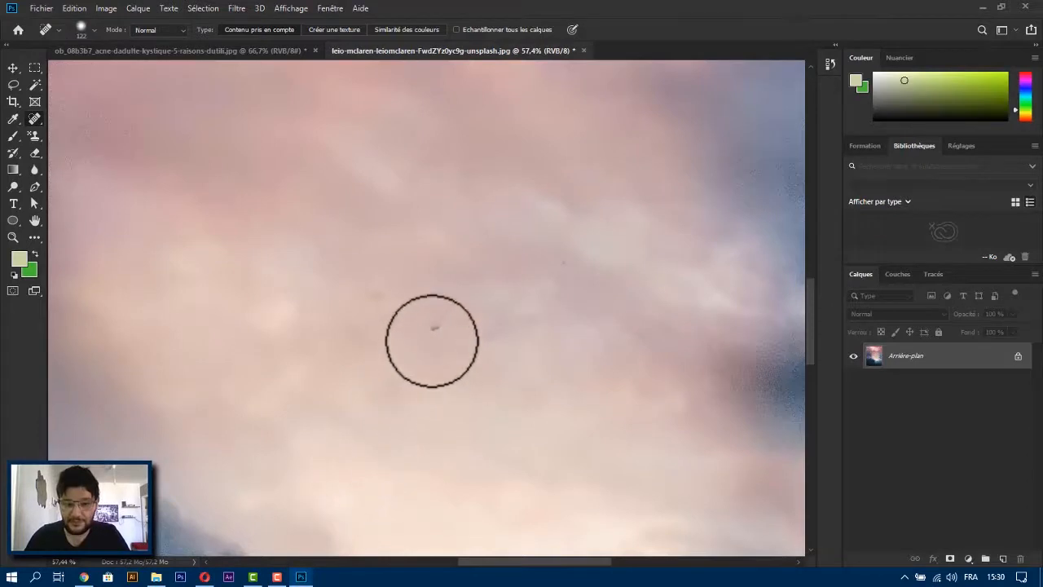
click(432, 337)
click(566, 267)
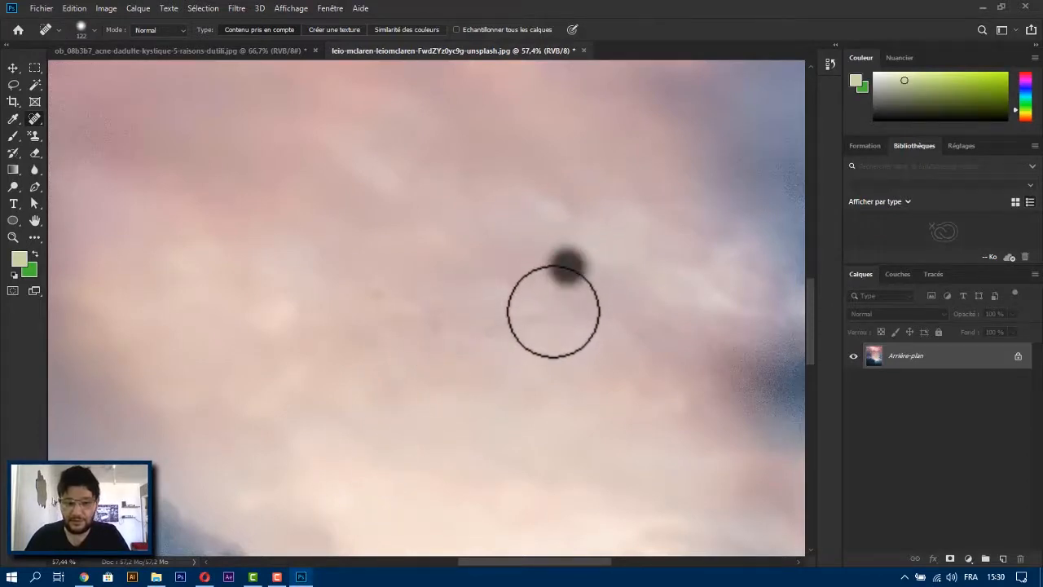
click(554, 313)
click(378, 298)
click(438, 329)
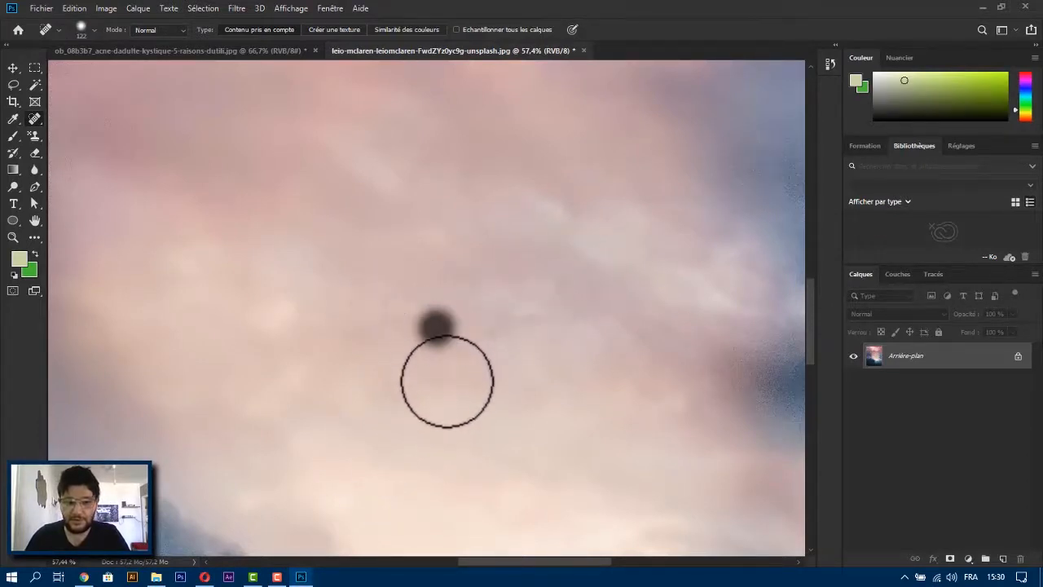
scroll(446, 381, down, 1)
scroll(447, 382, down, 5)
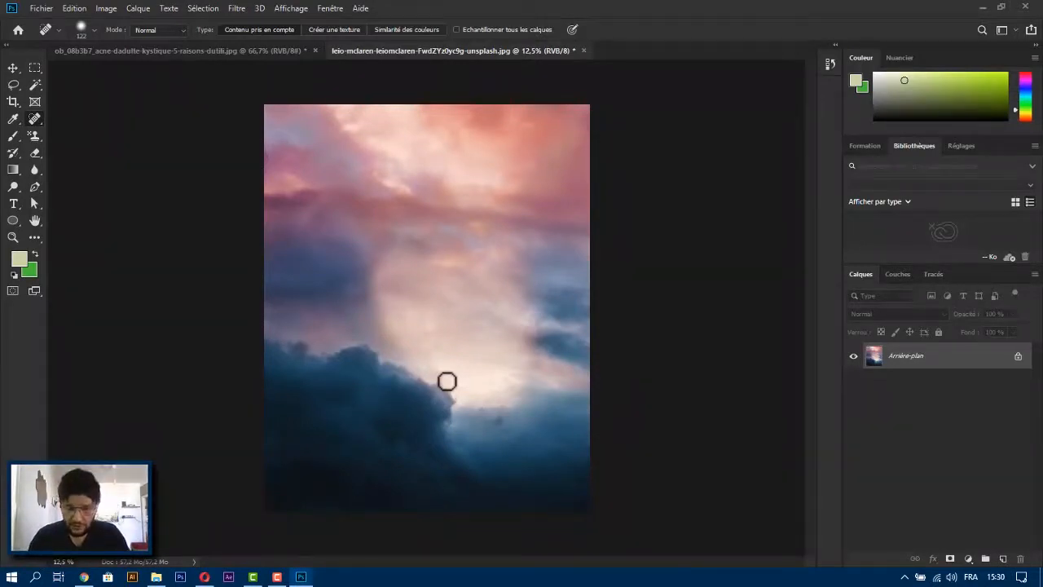
key(ctrl+z)
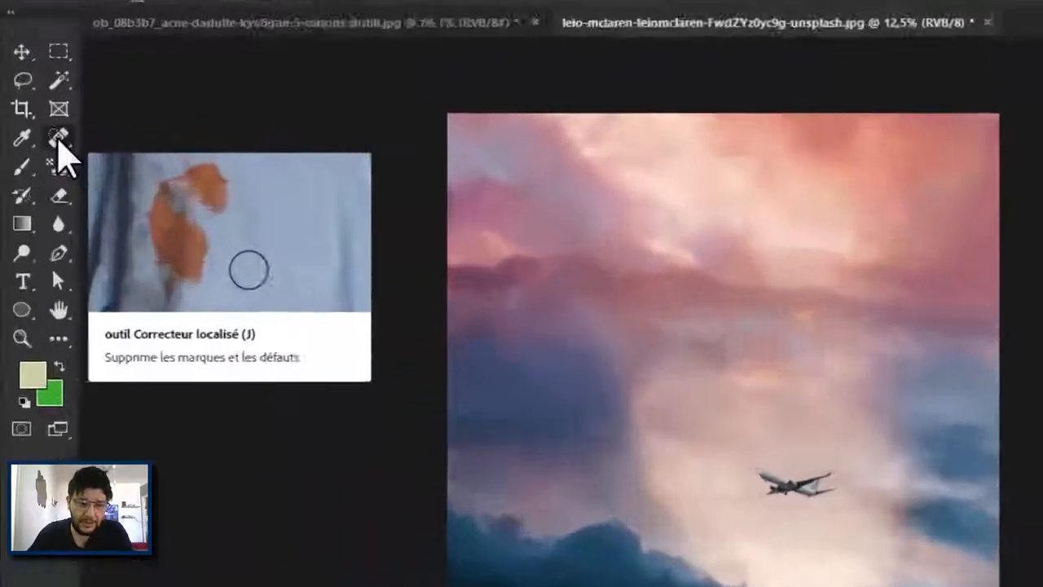
Switch to the Healing Brush tool and try to heal a spot in the sky above the airplane without defining a source point.
click(34, 120)
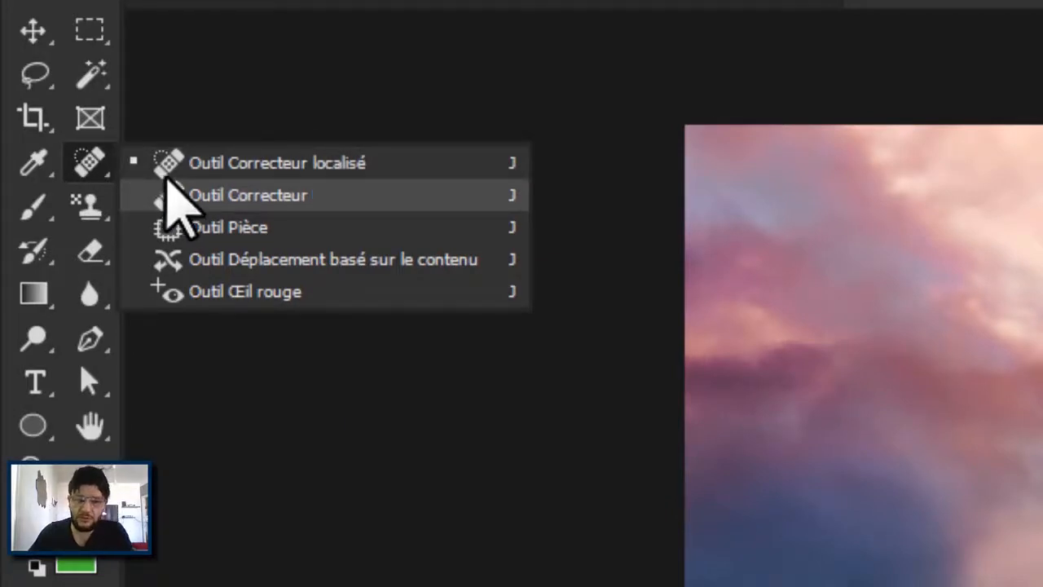
click(301, 198)
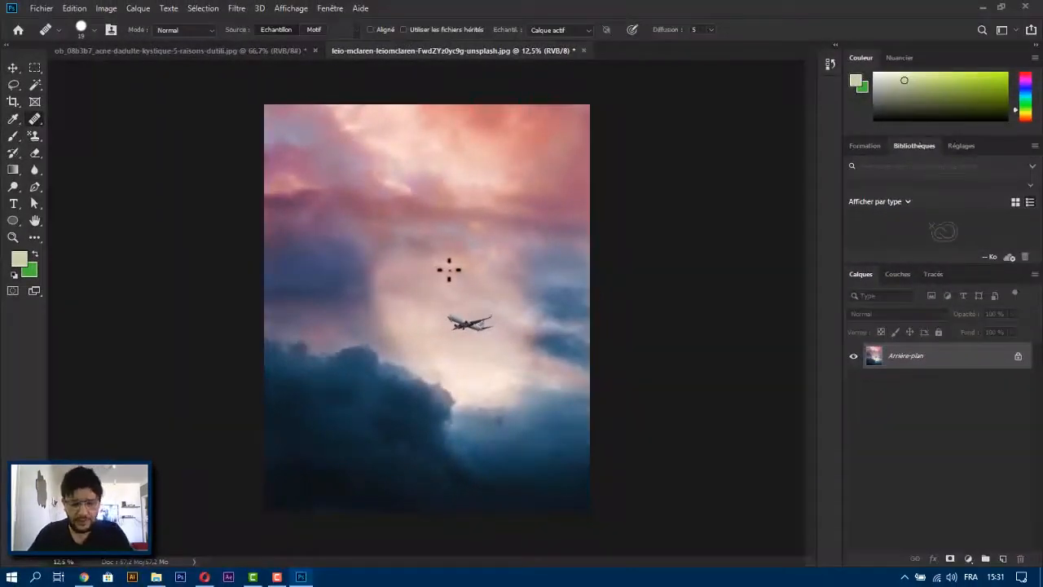
click(449, 269)
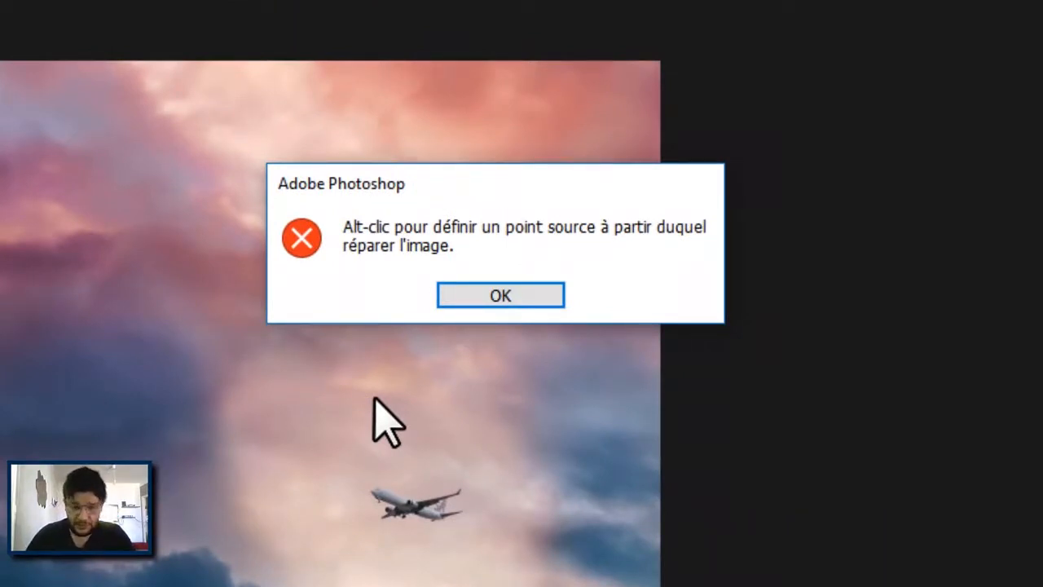
click(500, 296)
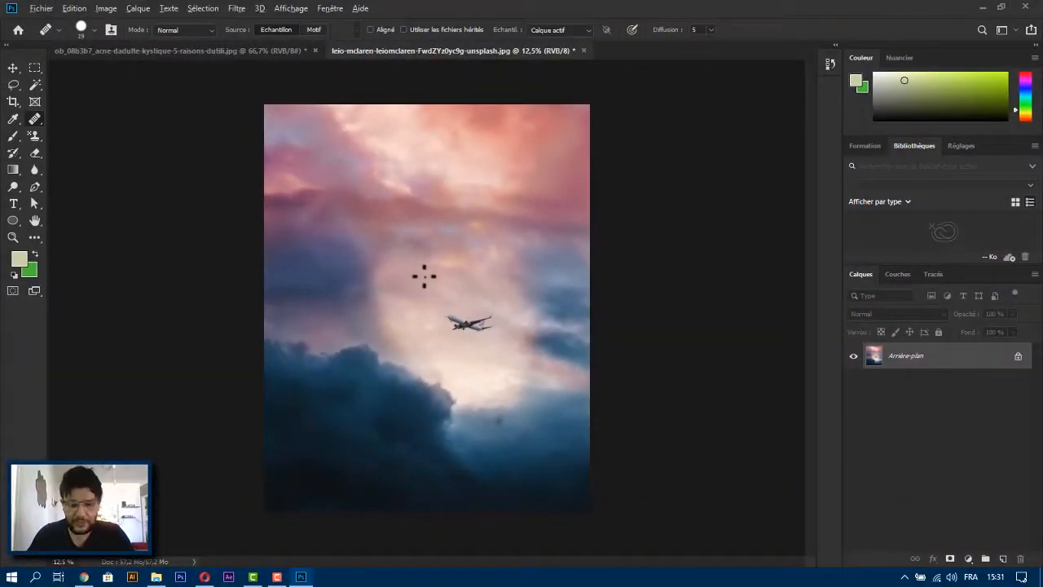
Sample the airplane as the healing source and paint a full copy of it in the pink sky up and left of the original.
alt+right_click(425, 277)
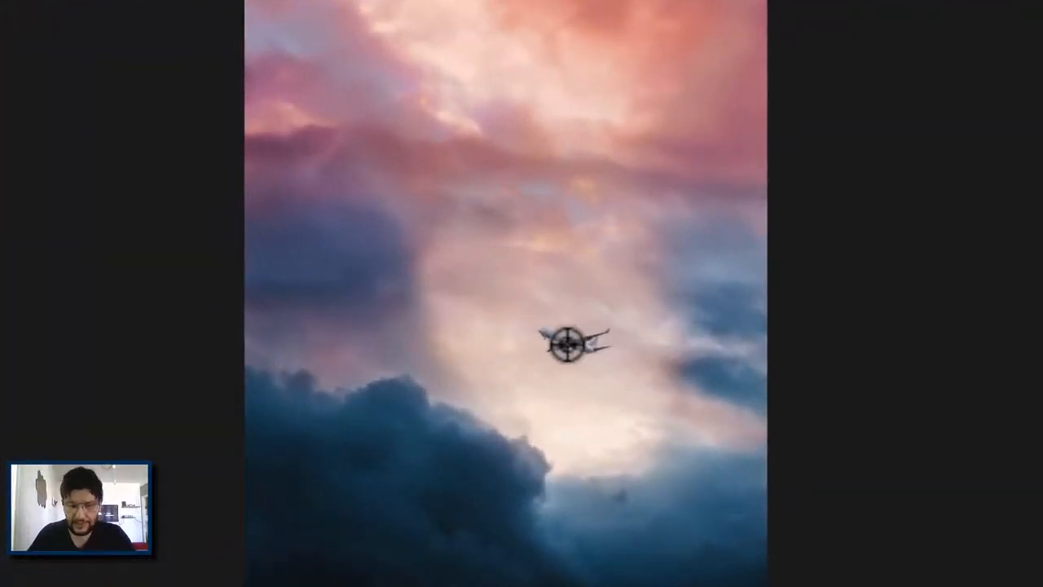
alt+click(568, 344)
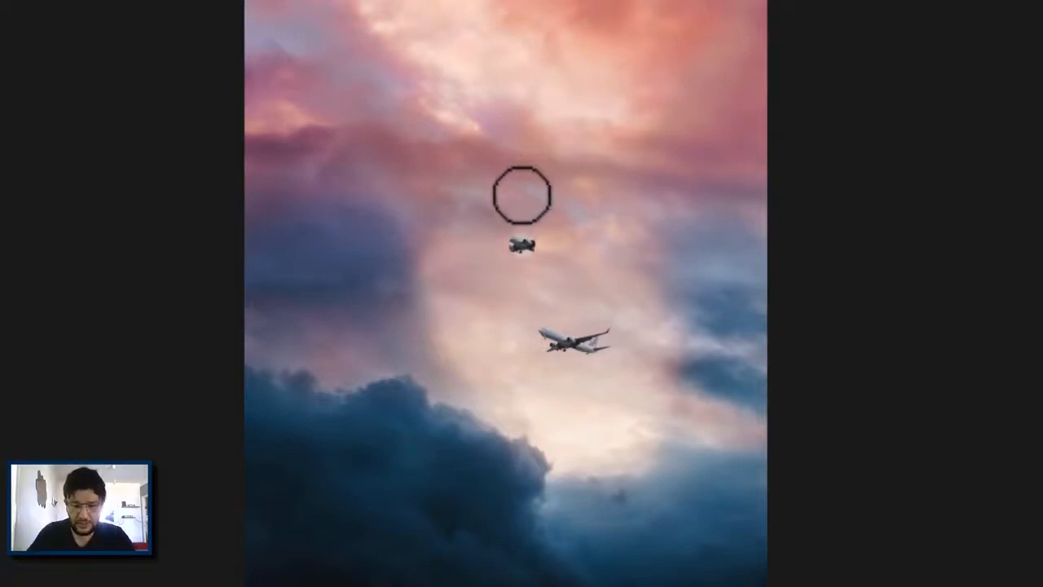
mouse_move(498, 224)
mouse_down()
mouse_move(466, 216)
mouse_move(489, 223)
mouse_move(470, 206)
mouse_move(480, 224)
mouse_move(539, 234)
mouse_move(504, 237)
mouse_move(533, 214)
mouse_move(472, 233)
mouse_move(524, 219)
mouse_up()
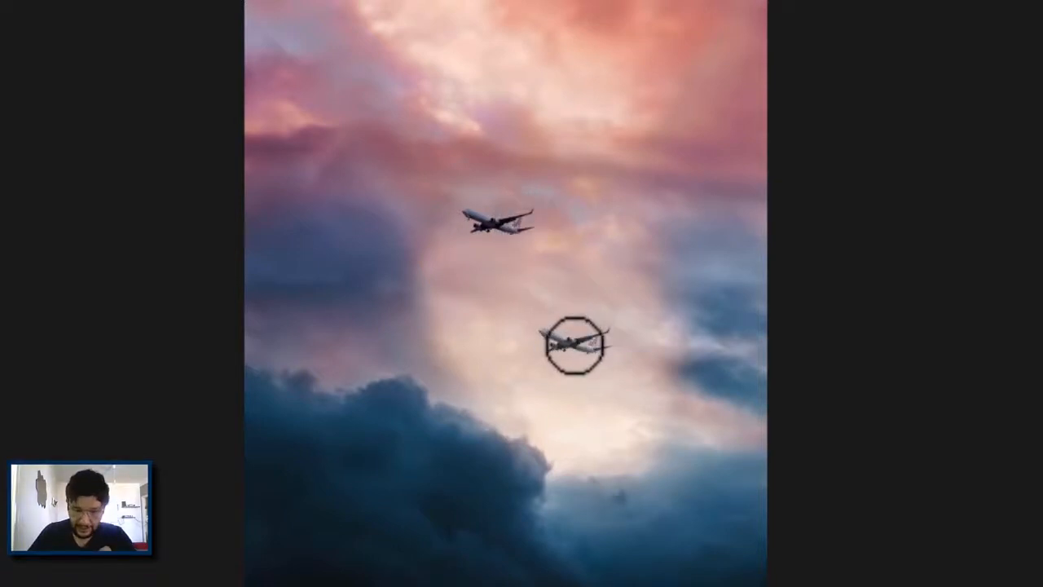
Paint a second copy of the airplane with the Healing Brush in the dark cloud at the lower left of the photo.
drag(575, 346, 574, 261)
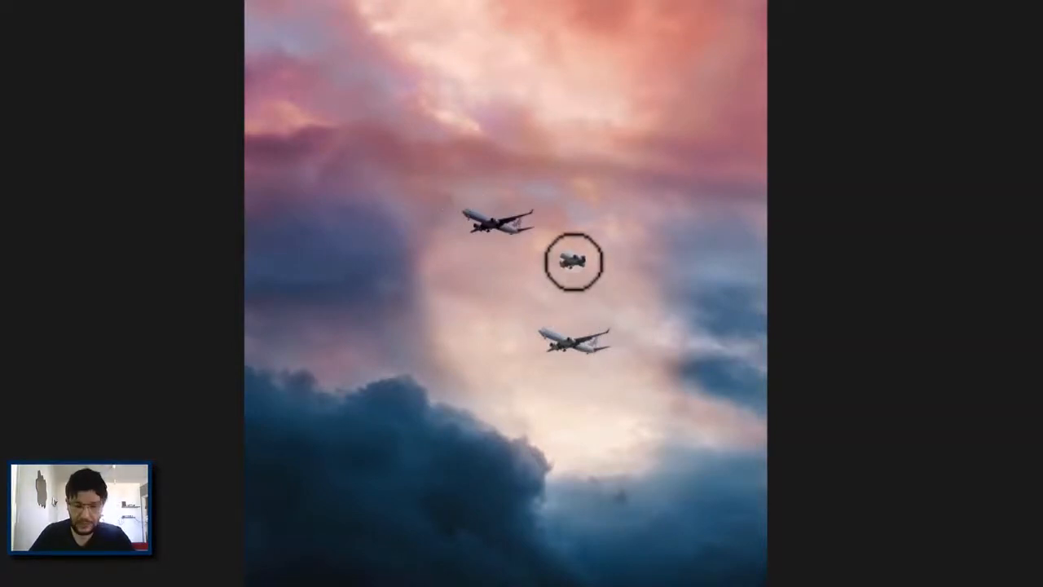
scroll(573, 261, up, 6)
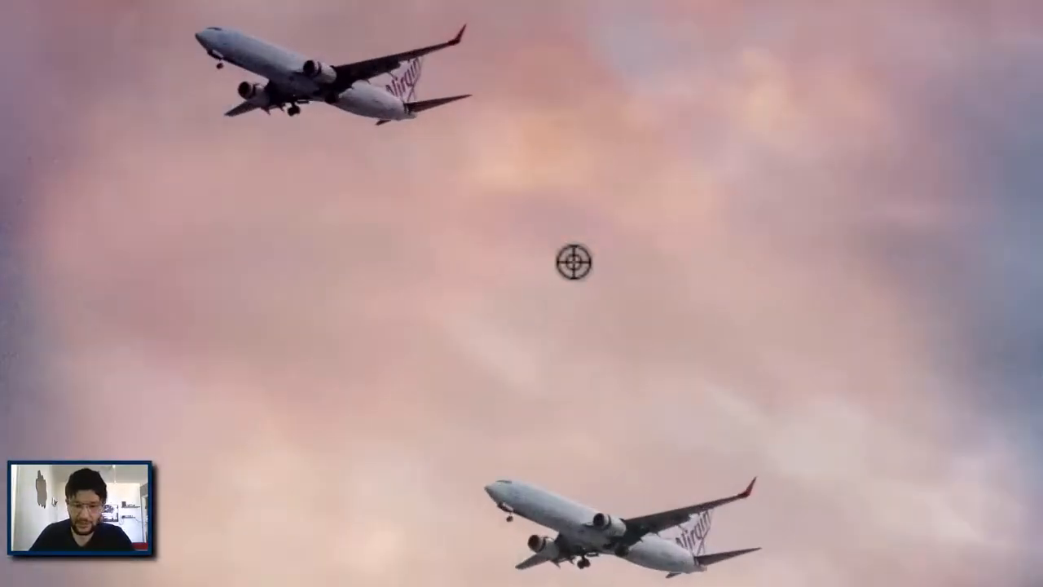
alt+click(574, 262)
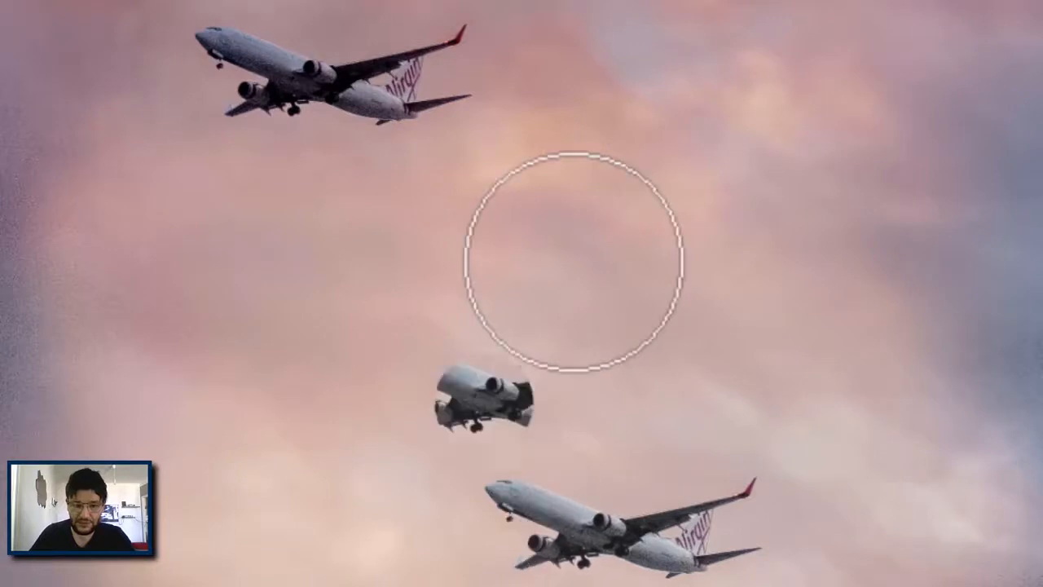
mouse_move(627, 318)
mouse_down()
mouse_move(698, 201)
mouse_move(750, 159)
mouse_up()
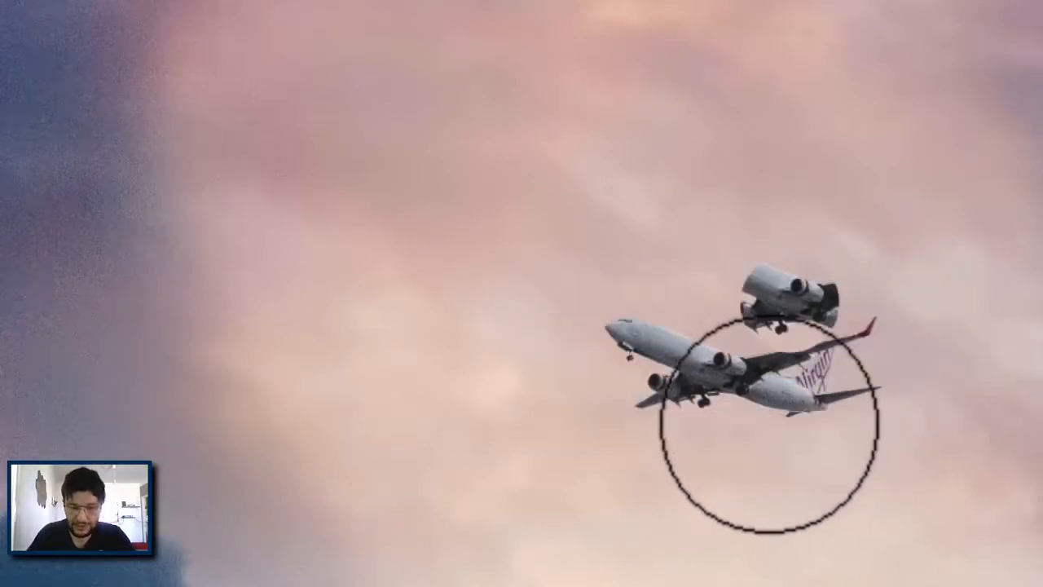
scroll(770, 423, up, 3)
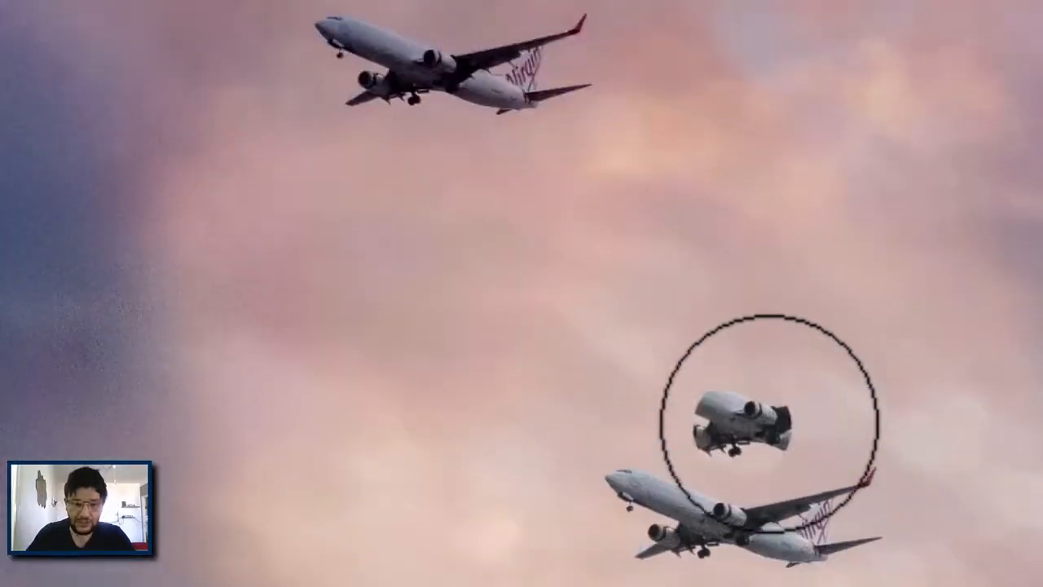
drag(653, 433, 863, 74)
drag(575, 398, 709, 159)
mouse_move(510, 414)
mouse_down()
mouse_move(497, 436)
mouse_move(477, 373)
mouse_move(391, 351)
mouse_move(499, 420)
mouse_move(609, 435)
mouse_move(571, 413)
mouse_move(644, 388)
mouse_up()
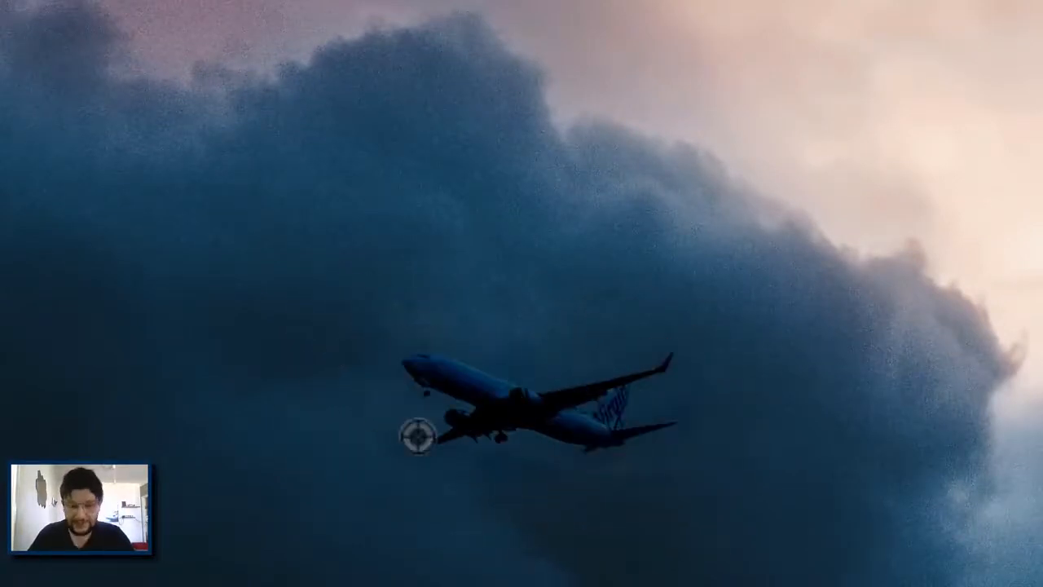
scroll(417, 436, down, 3)
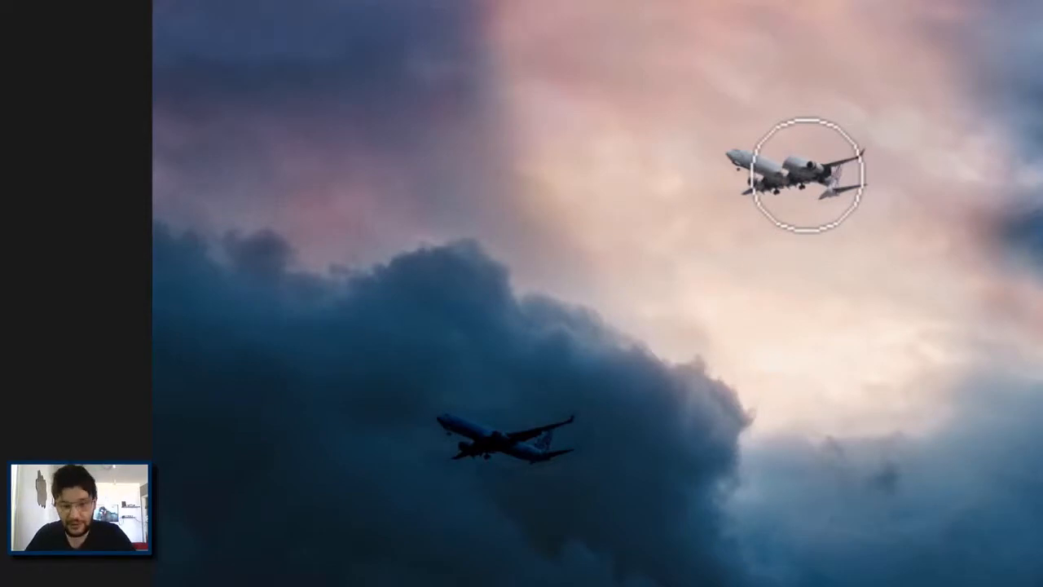
scroll(807, 175, up, 2)
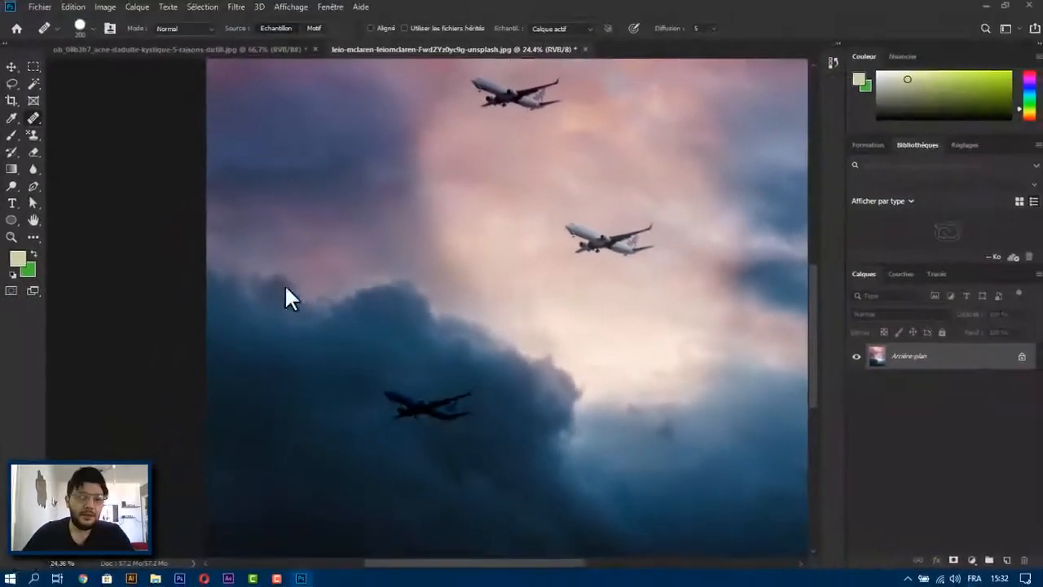
With the Patch tool, outline the original middle airplane, replace it with the clear sky just below it, and deselect.
right_click(35, 120)
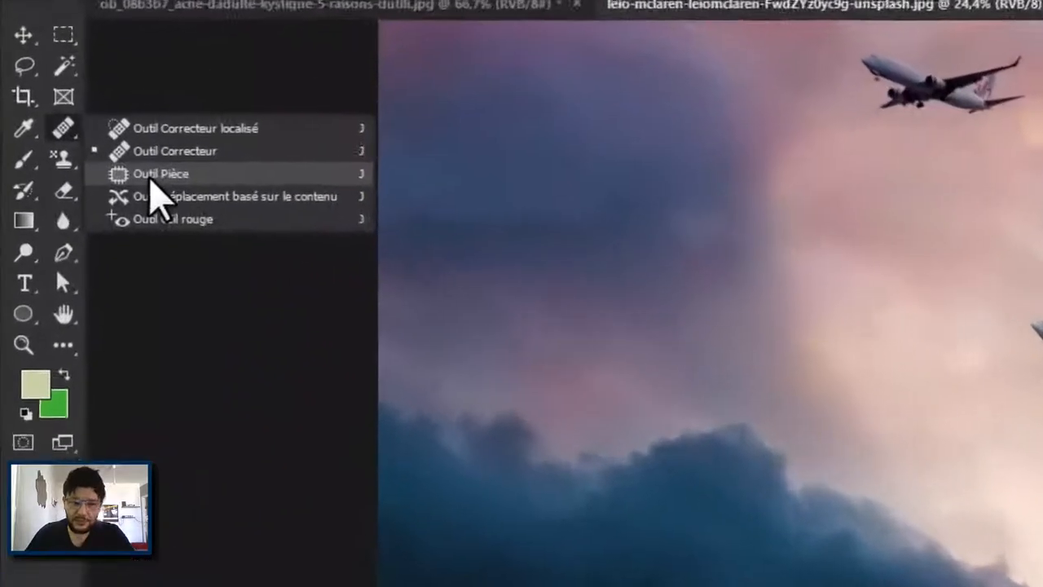
click(97, 152)
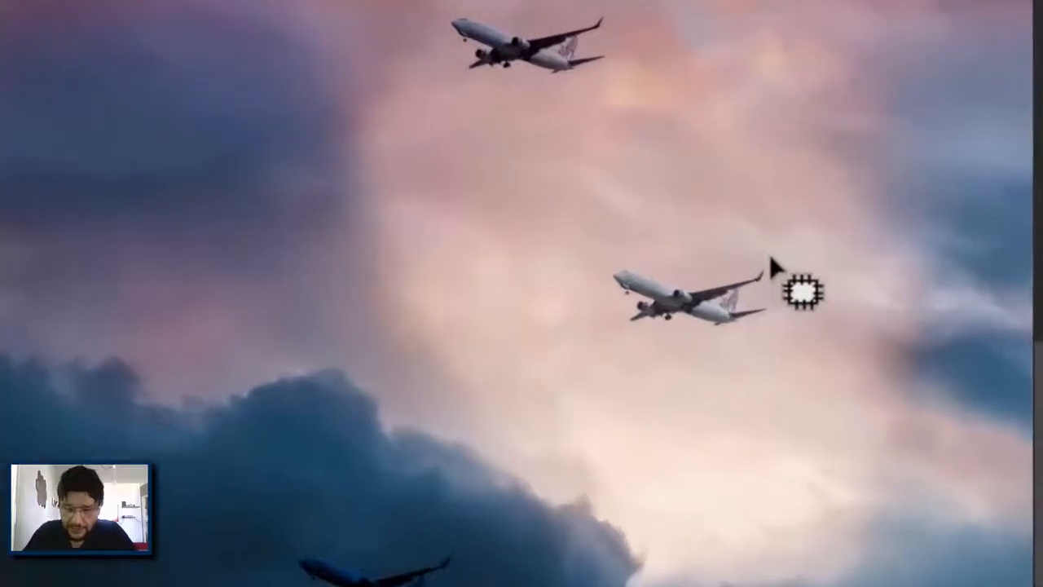
drag(659, 216, 611, 226)
mouse_move(690, 278)
mouse_down()
mouse_move(617, 264)
mouse_move(599, 268)
mouse_move(595, 291)
mouse_move(622, 332)
mouse_move(654, 343)
mouse_move(743, 344)
mouse_move(783, 333)
mouse_move(786, 260)
mouse_up()
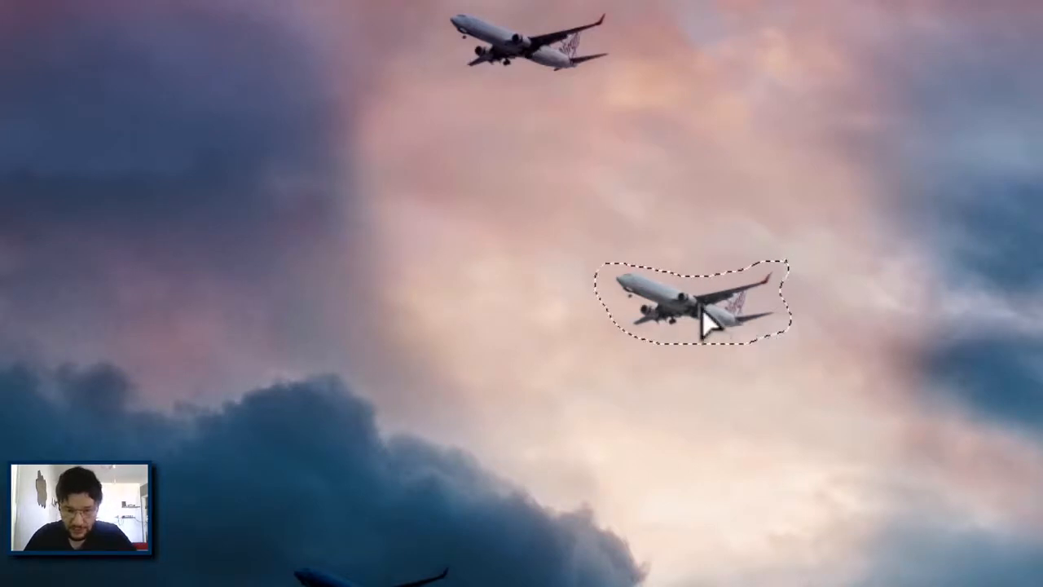
drag(706, 318, 714, 396)
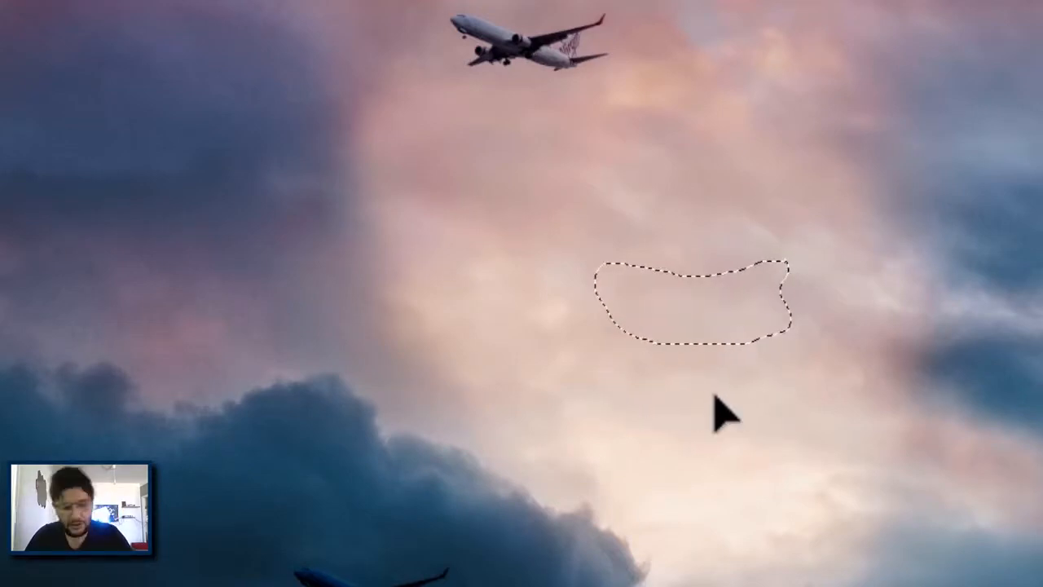
key(ctrl+d)
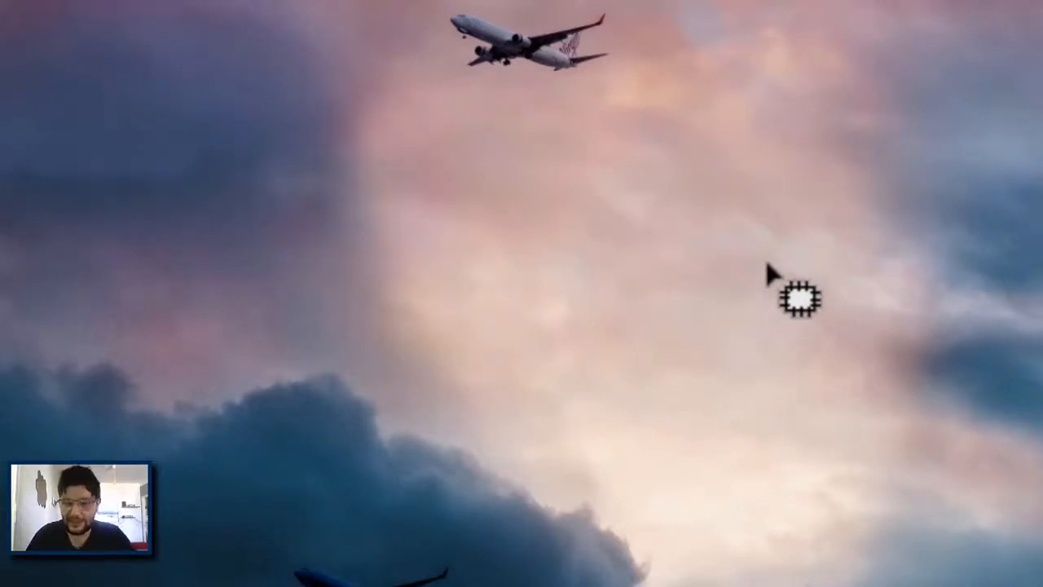
Outline the upper airplane copy with the Patch tool, replace it with clear sky to its right, and deselect.
scroll(572, 227, up, 3)
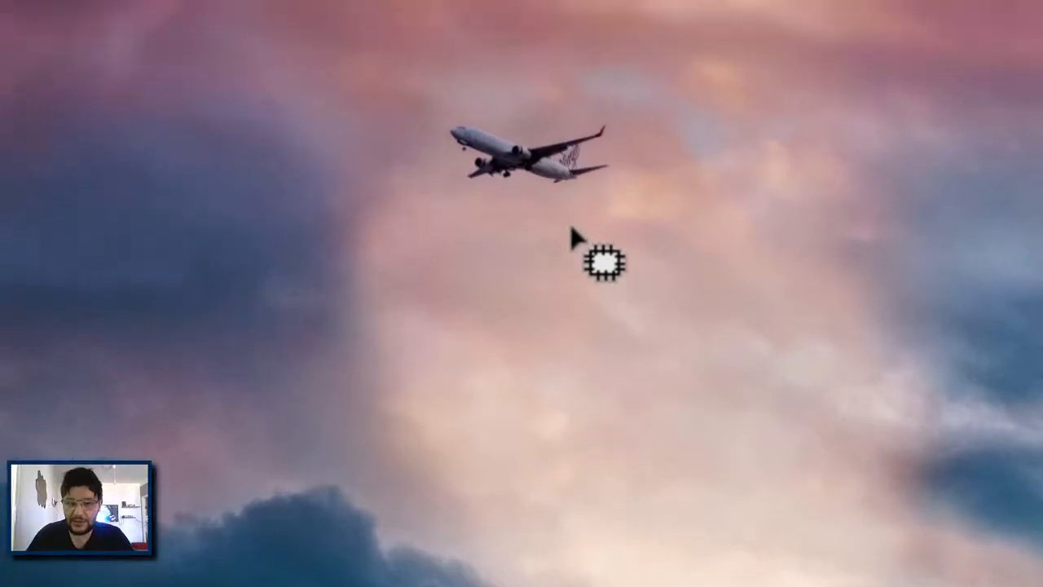
mouse_move(610, 114)
mouse_down()
mouse_move(539, 131)
mouse_move(445, 119)
mouse_move(427, 144)
mouse_move(468, 197)
mouse_move(565, 192)
mouse_move(609, 184)
mouse_move(620, 163)
mouse_move(607, 115)
mouse_up()
scroll(609, 121, up, 3)
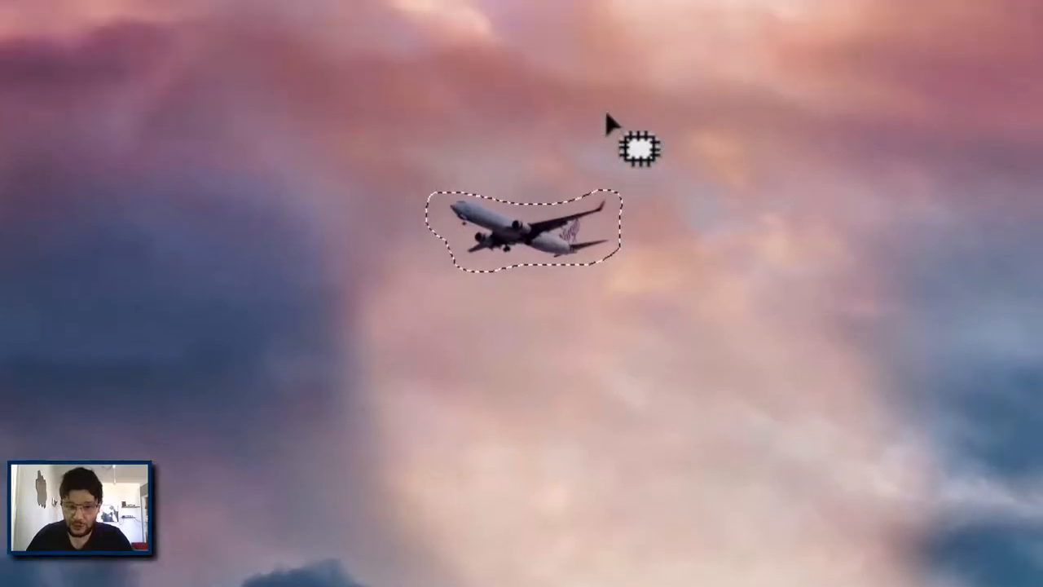
drag(518, 236, 722, 196)
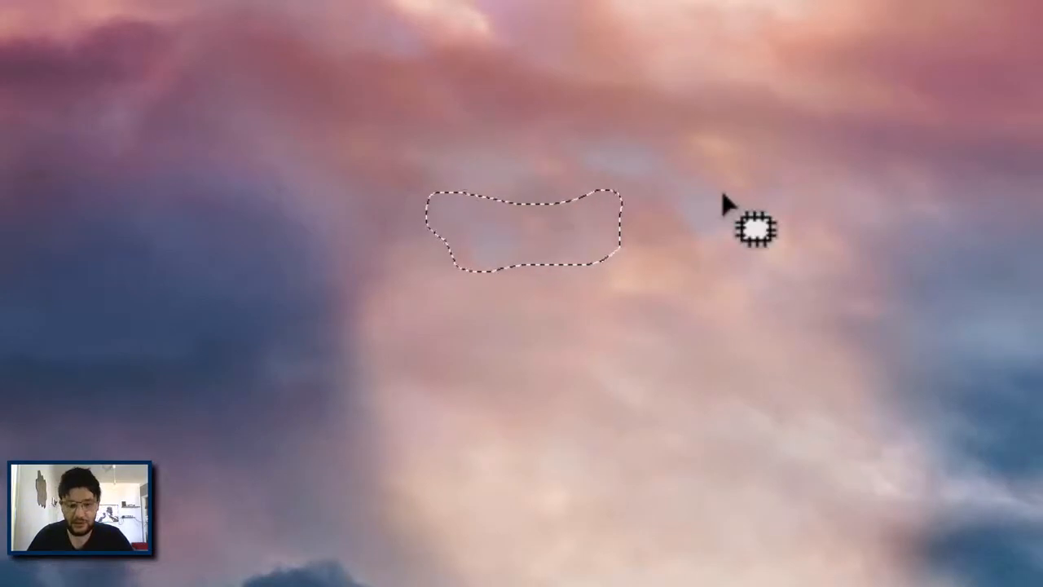
key(ctrl+d)
Outline the airplane copy in the dark cloud, patch it with a clean part of the cloud, and deselect.
scroll(723, 203, down, 5)
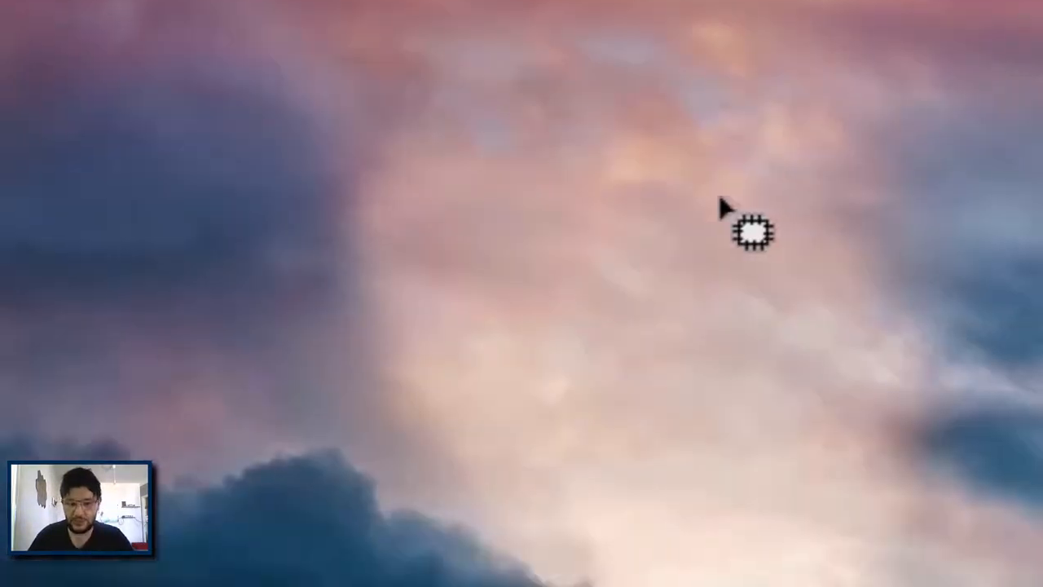
mouse_move(396, 507)
mouse_down()
mouse_move(328, 432)
mouse_move(282, 269)
mouse_move(291, 309)
mouse_move(373, 318)
mouse_move(414, 318)
mouse_move(468, 297)
mouse_move(473, 256)
mouse_up()
drag(379, 298, 182, 221)
key(ctrl+d)
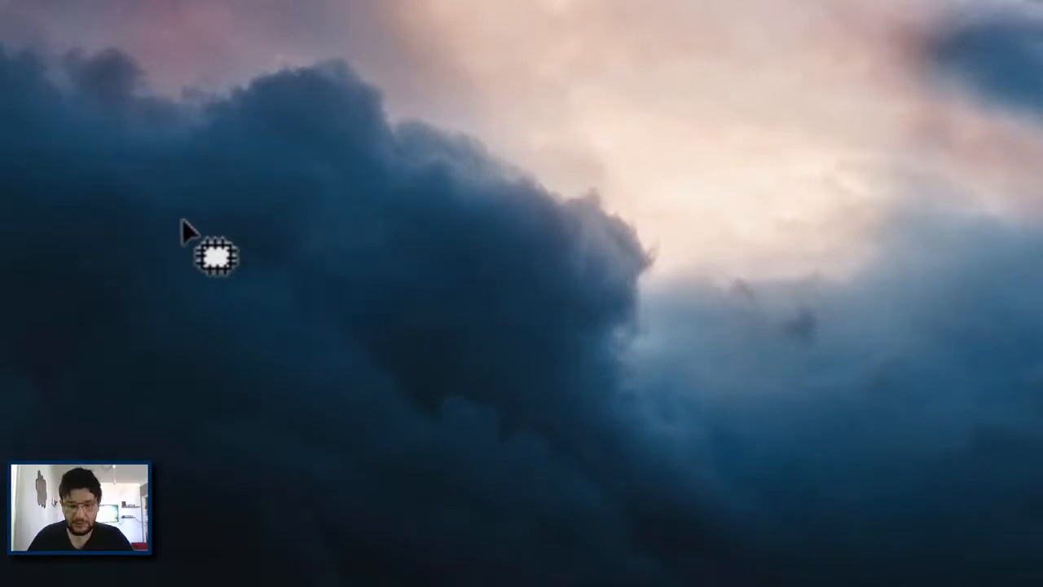
scroll(503, 299, down, 3)
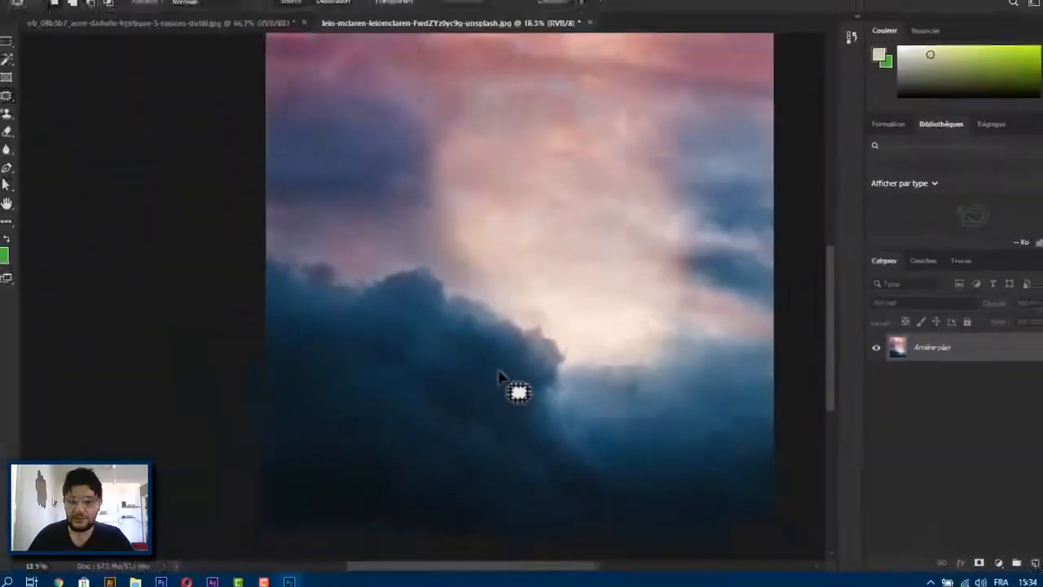
scroll(502, 379, down, 2)
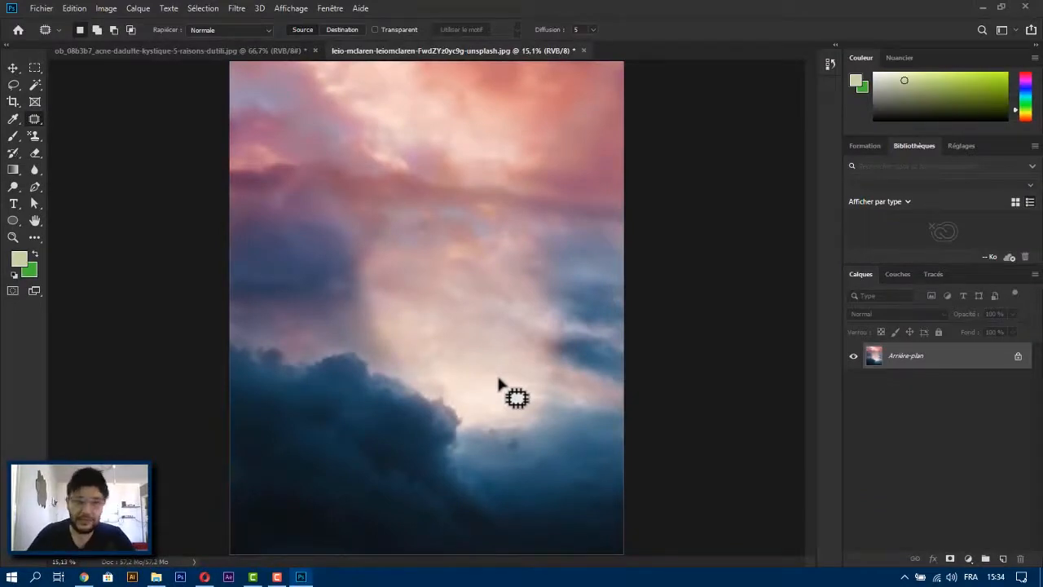
In the face photo, outline a small mark on the cheek with the Patch tool and replace it with nearby clean skin.
click(259, 51)
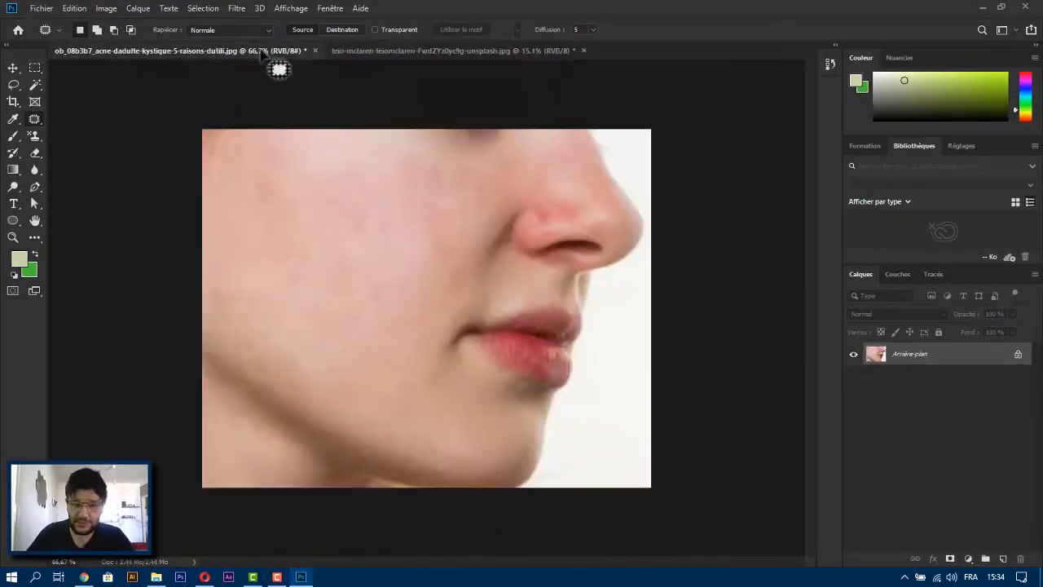
scroll(260, 54, up, 2)
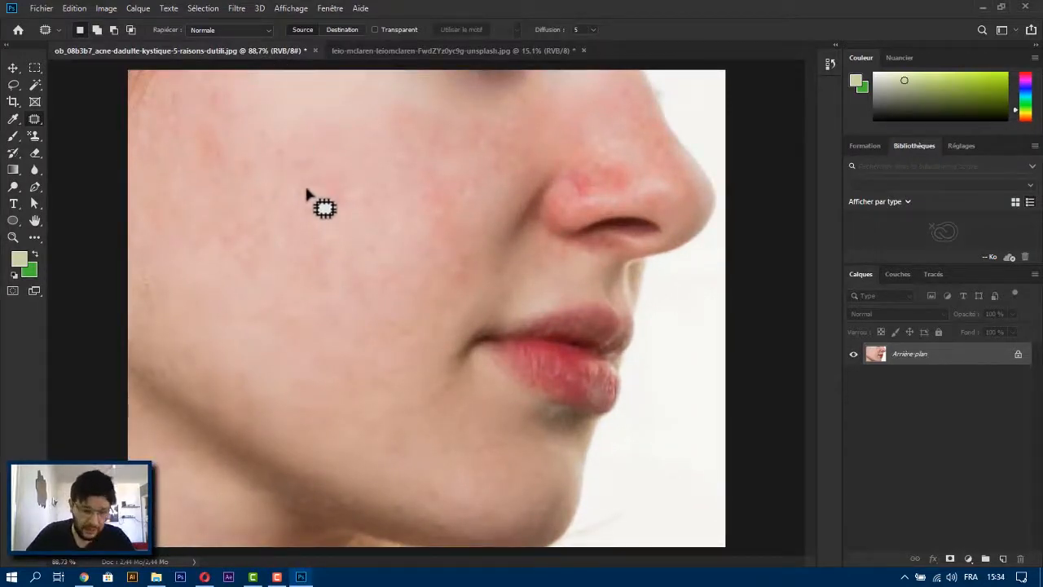
mouse_move(306, 192)
mouse_down()
mouse_move(296, 195)
mouse_move(298, 217)
mouse_move(317, 205)
mouse_move(305, 191)
mouse_up()
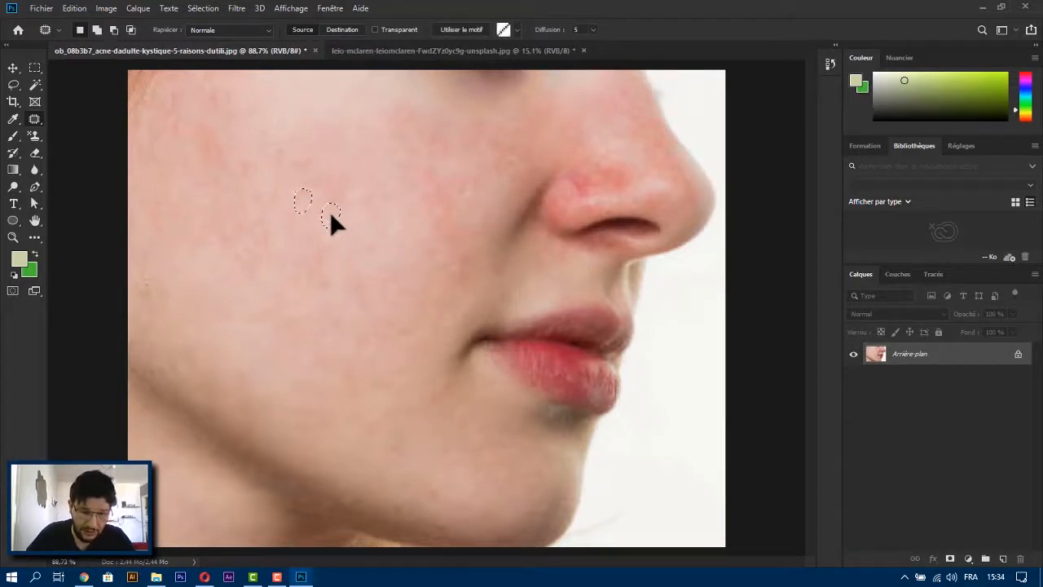
click(330, 213)
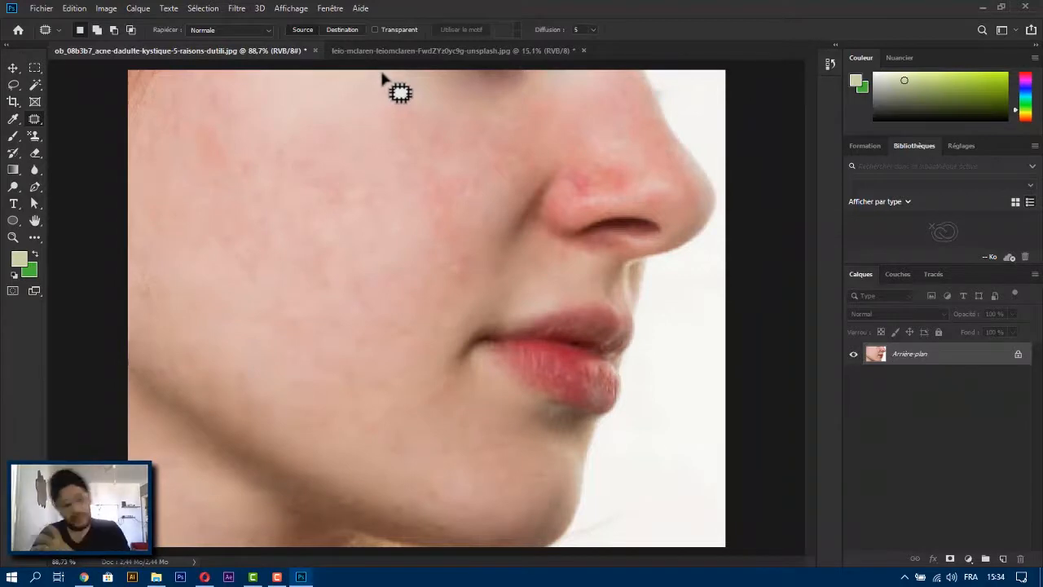
Return to the sky photo, undo the patches so all three airplanes are back, and clear the selection around the middle one.
right_click(34, 119)
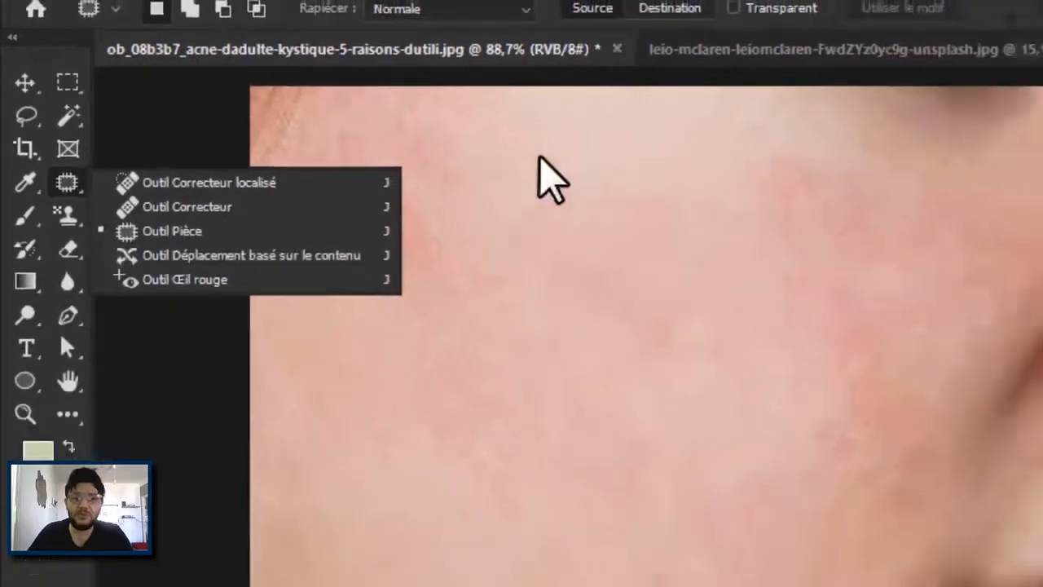
click(860, 49)
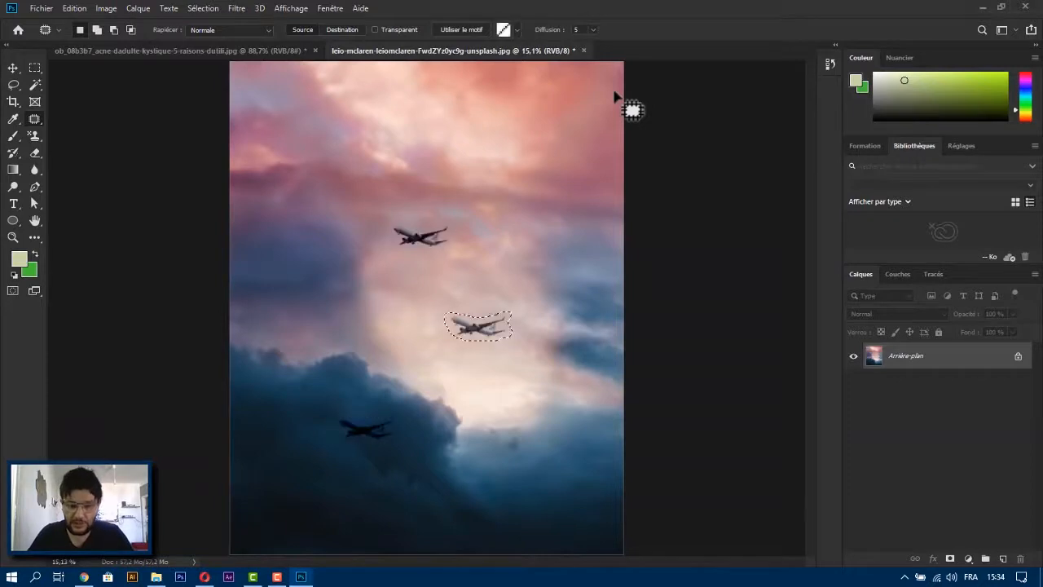
key(ctrl+d)
key(ctrl+plus)
key(ctrl+plus)
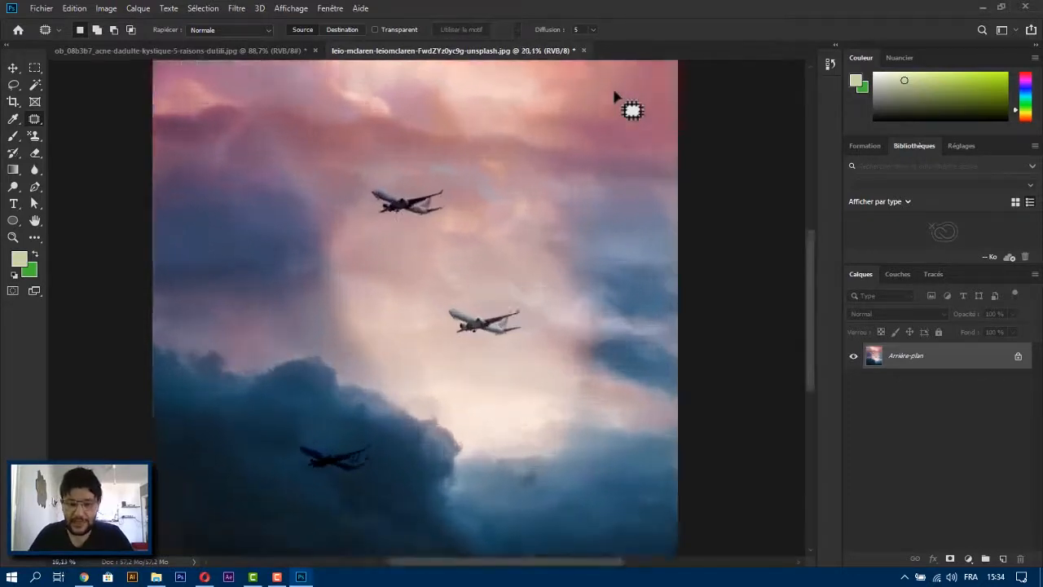
Outline the upper airplane with the Patch tool, replace it with clean sky beside it, and deselect.
right_click(35, 118)
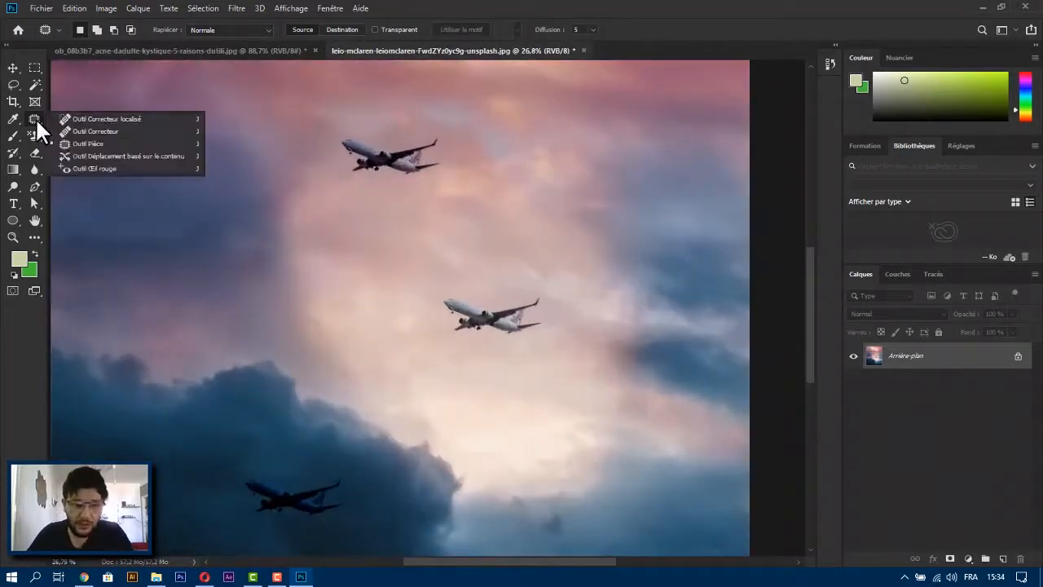
click(106, 155)
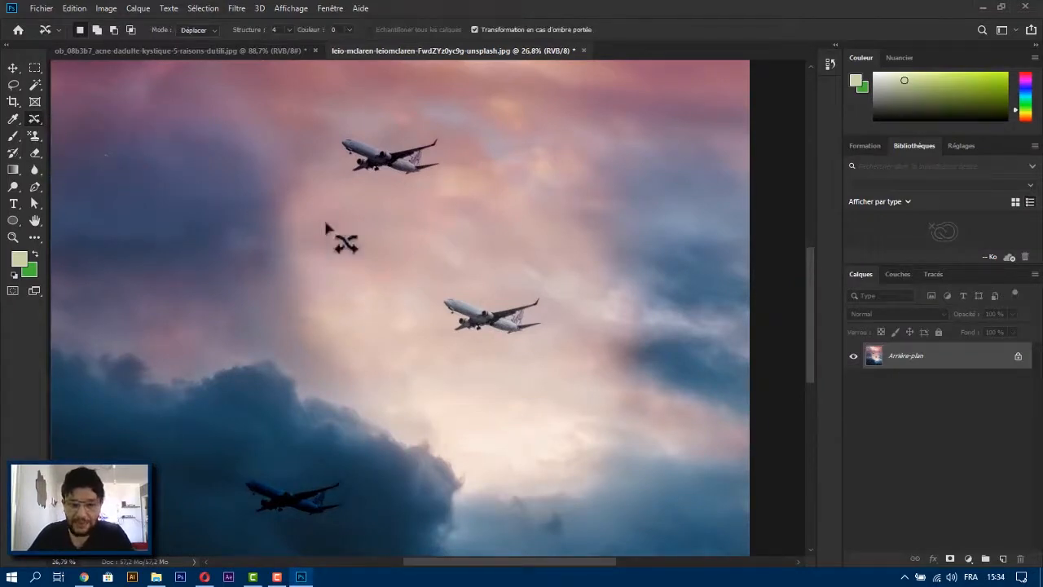
key(ctrl+0)
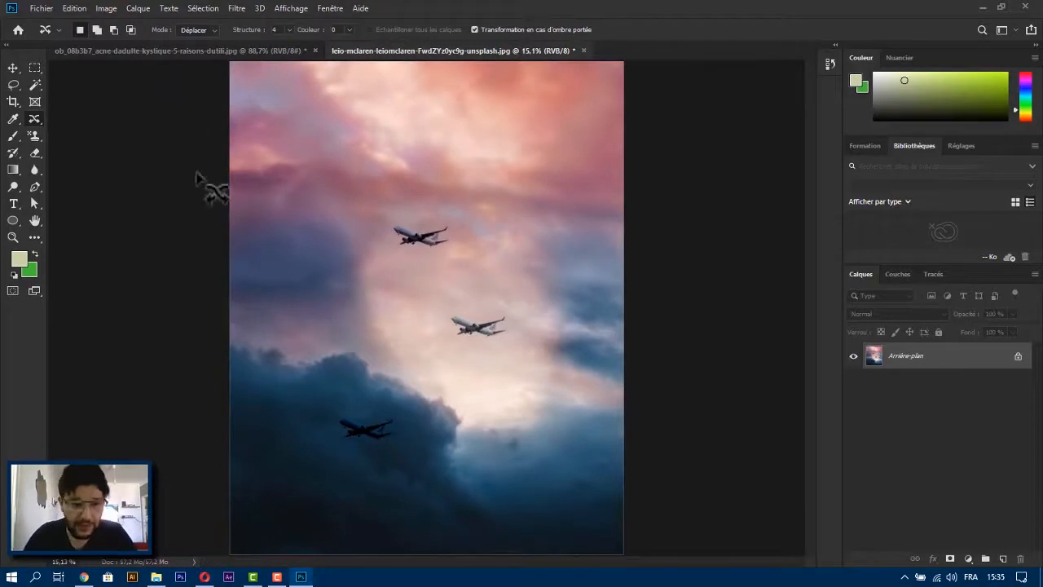
right_click(36, 118)
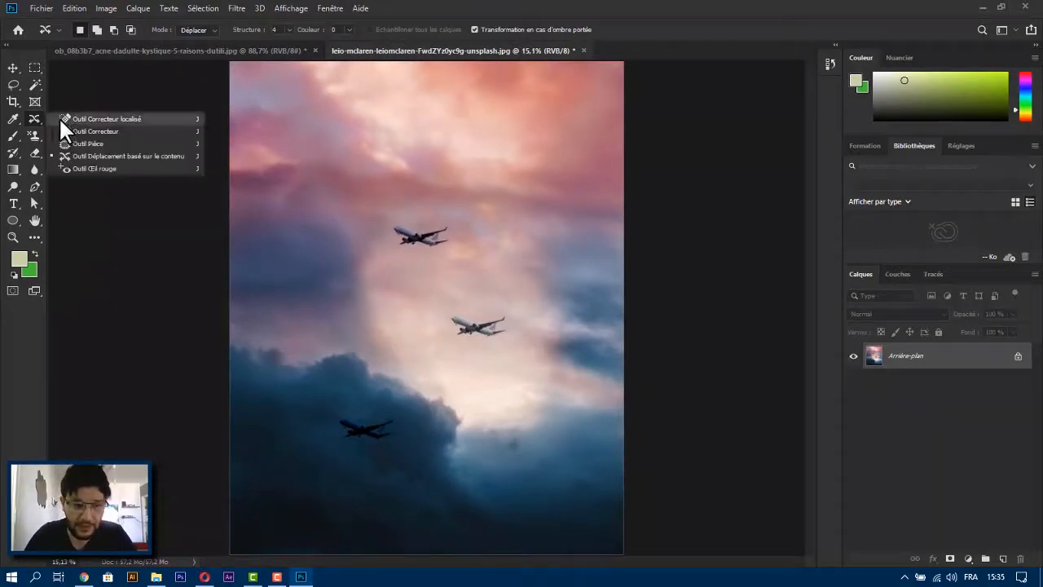
click(90, 143)
mouse_move(449, 225)
mouse_down()
mouse_move(400, 233)
mouse_move(398, 253)
mouse_move(444, 251)
mouse_move(452, 223)
mouse_move(494, 223)
mouse_move(494, 212)
mouse_up()
key(ctrl+d)
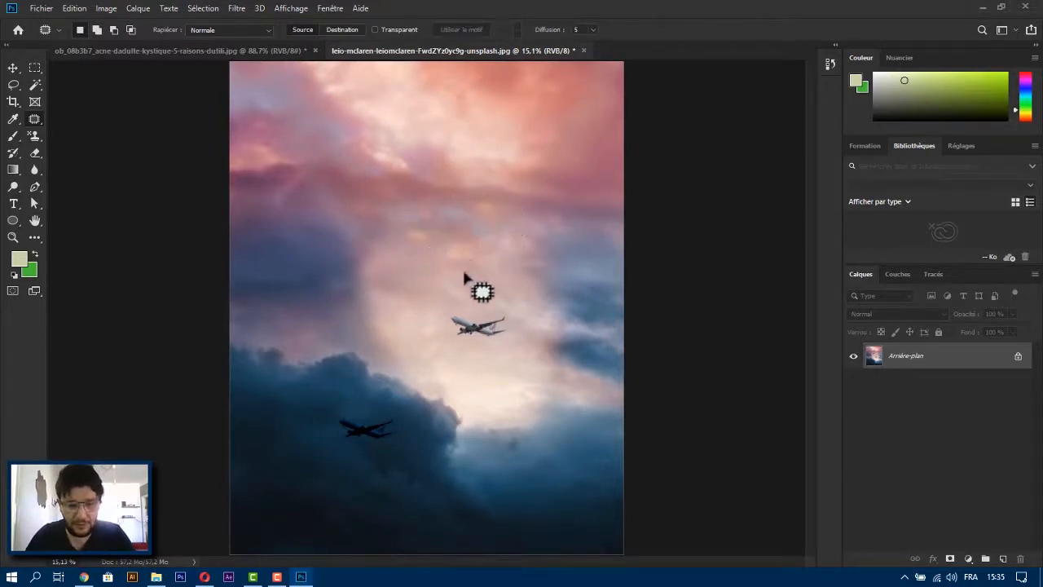
Outline the lower airplane in the dark cloud, patch it with plain cloud to its left, and deselect.
mouse_move(396, 419)
mouse_down()
mouse_move(343, 411)
mouse_move(326, 427)
mouse_move(367, 447)
mouse_move(396, 439)
mouse_move(401, 421)
mouse_move(371, 429)
mouse_move(390, 415)
mouse_move(323, 442)
mouse_move(303, 423)
mouse_up()
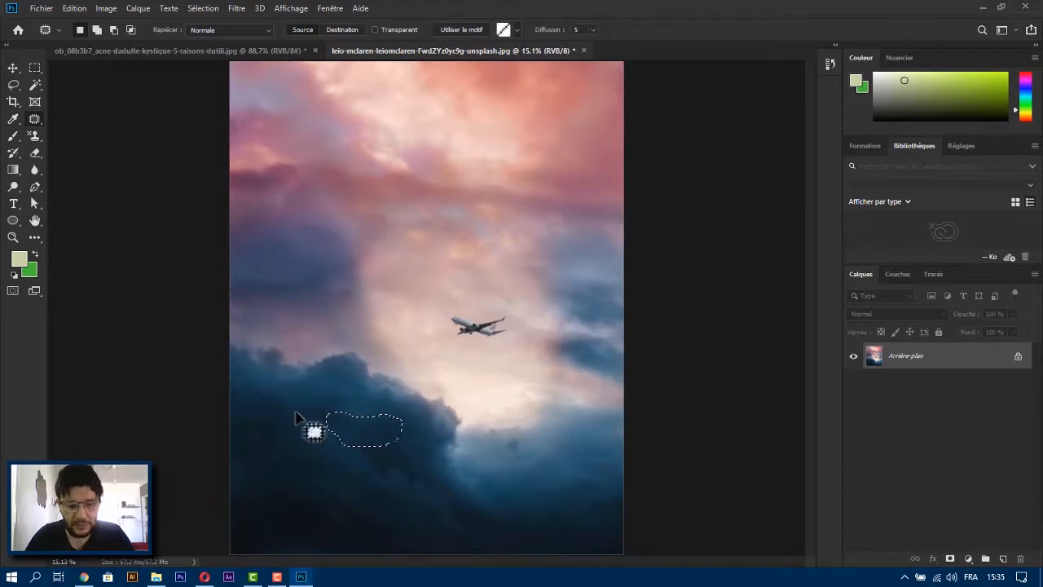
key(ctrl+d)
key(ctrl+minus)
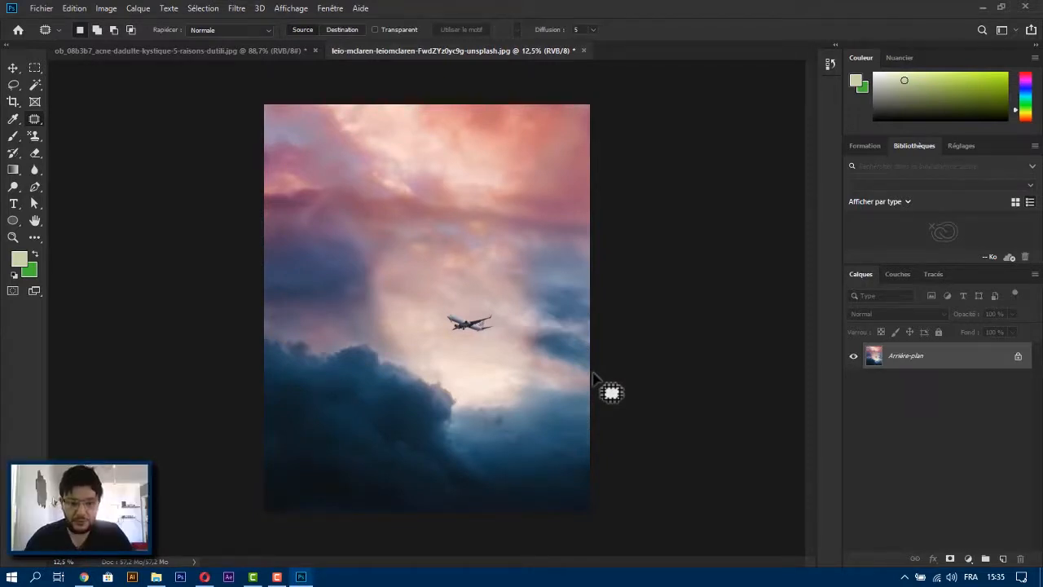
Show the rulers, then place a vertical guide at the photo's centre and a horizontal guide through the remaining airplane.
key(ctrl+r)
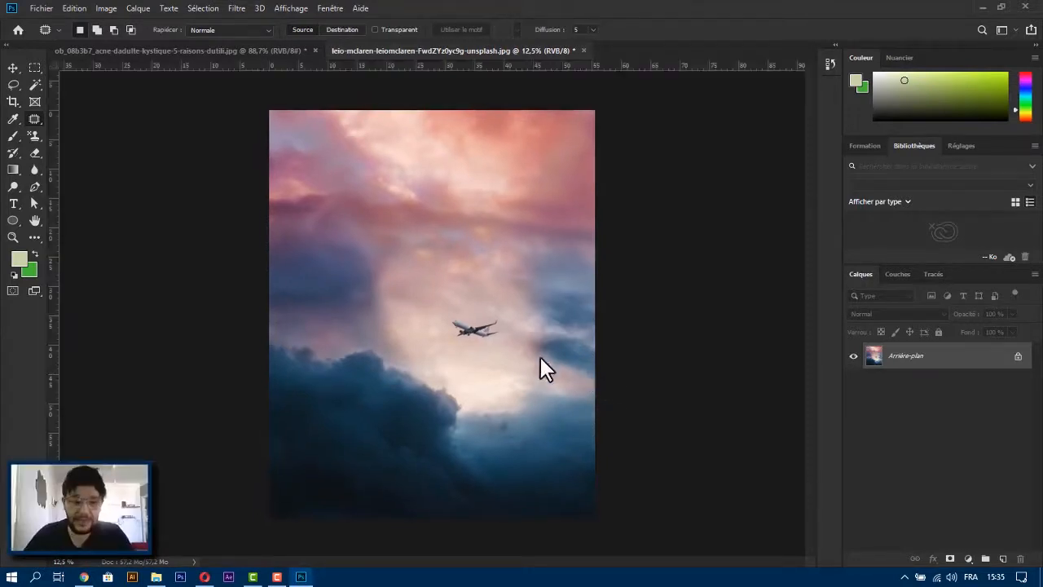
drag(54, 209, 432, 288)
drag(491, 67, 476, 330)
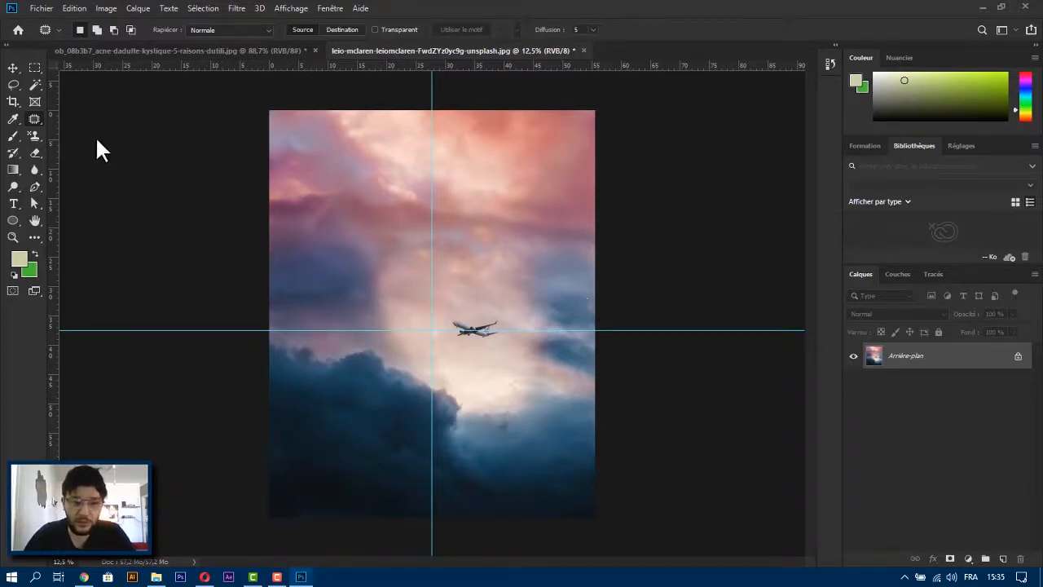
Using the Content-Aware Move tool in Move mode, outline the airplane, shift it left onto the vertical guide, apply the move, and deselect.
right_click(36, 117)
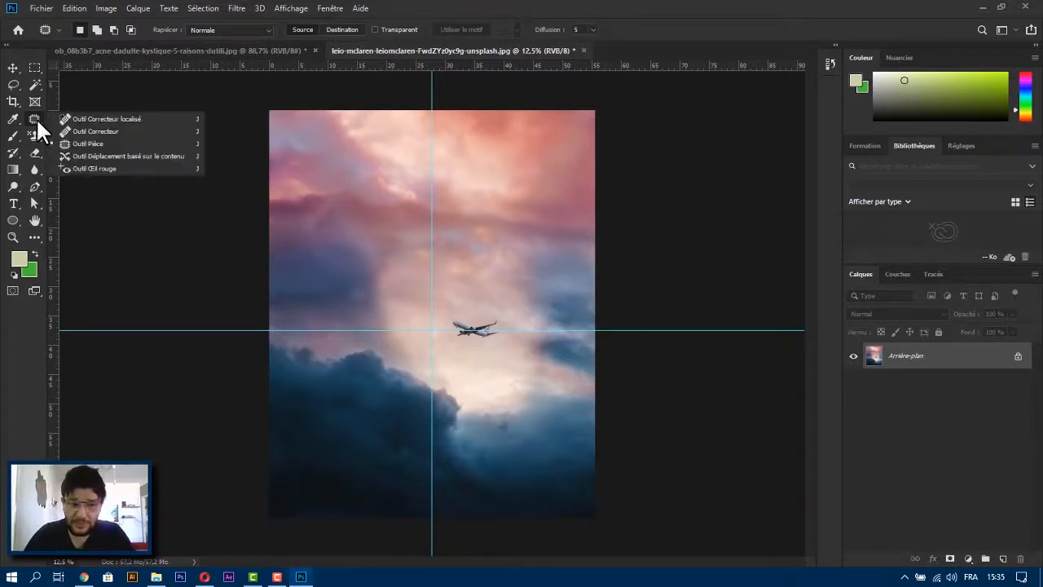
click(92, 156)
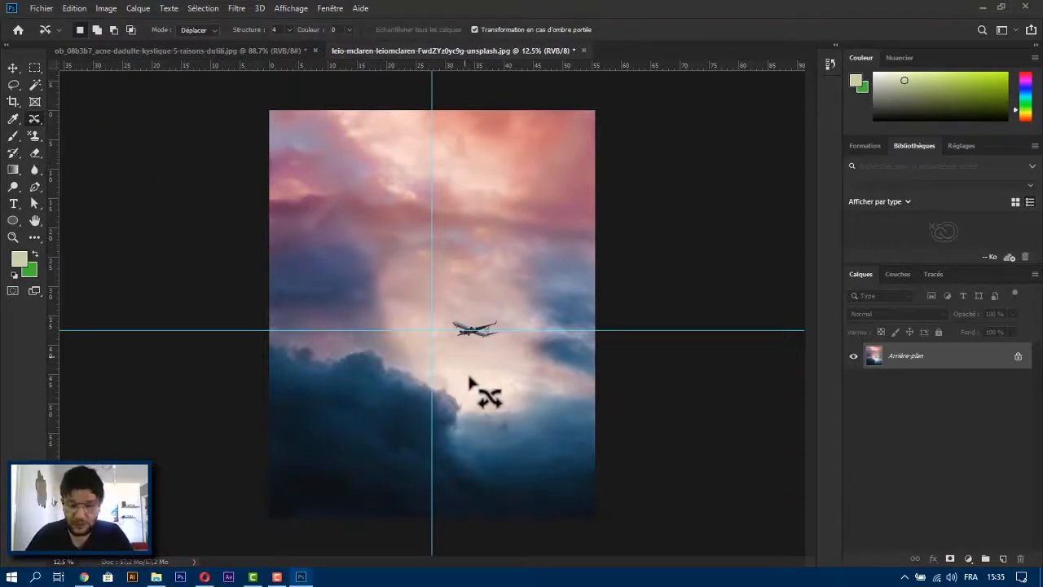
scroll(471, 341, up, 3)
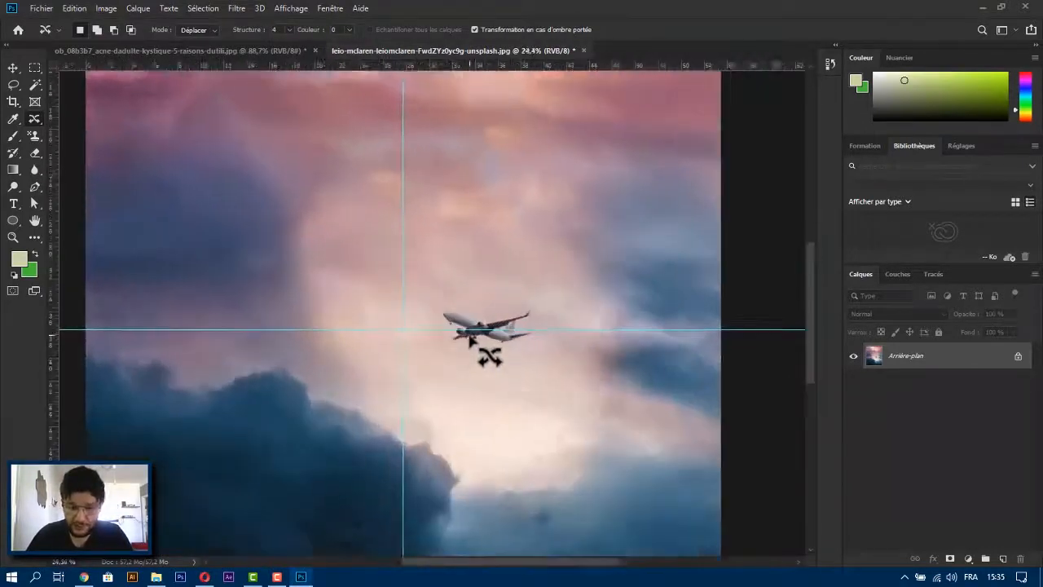
scroll(470, 338, up, 1)
drag(551, 303, 499, 303)
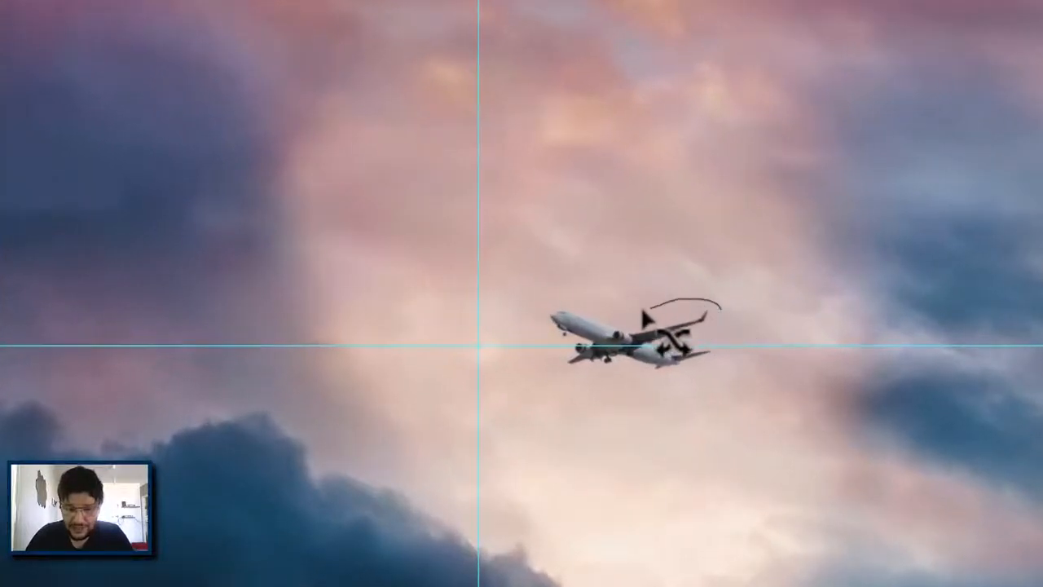
mouse_move(644, 311)
mouse_down()
mouse_move(548, 300)
mouse_move(532, 313)
mouse_move(569, 383)
mouse_move(723, 369)
mouse_move(719, 317)
mouse_up()
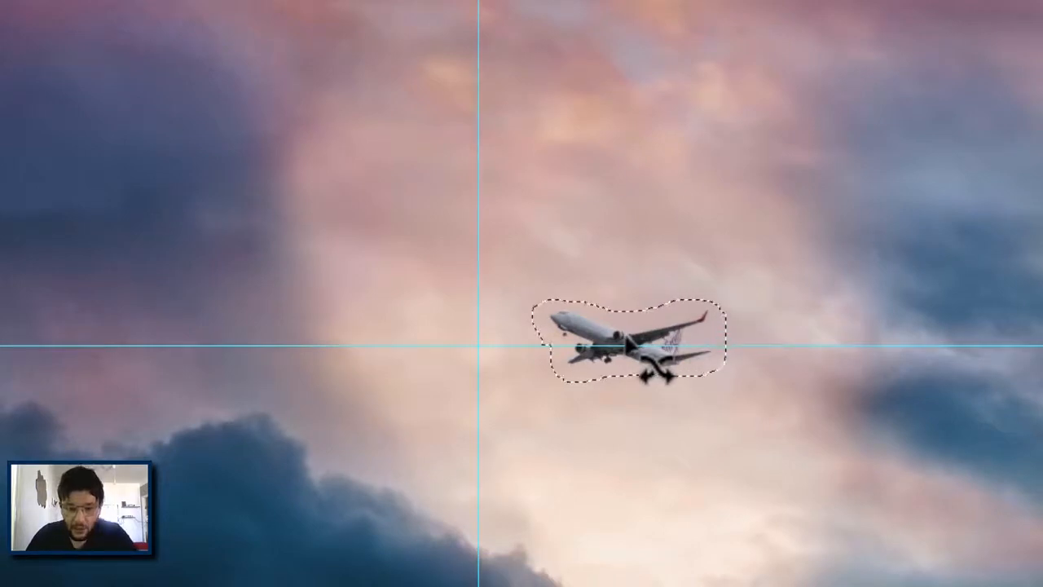
drag(629, 339, 478, 334)
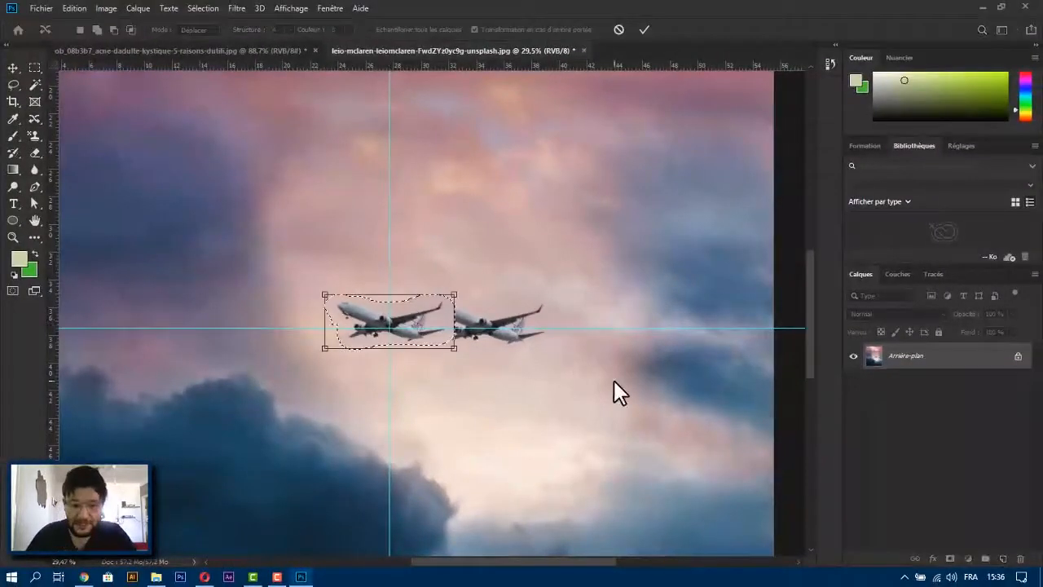
key(Return)
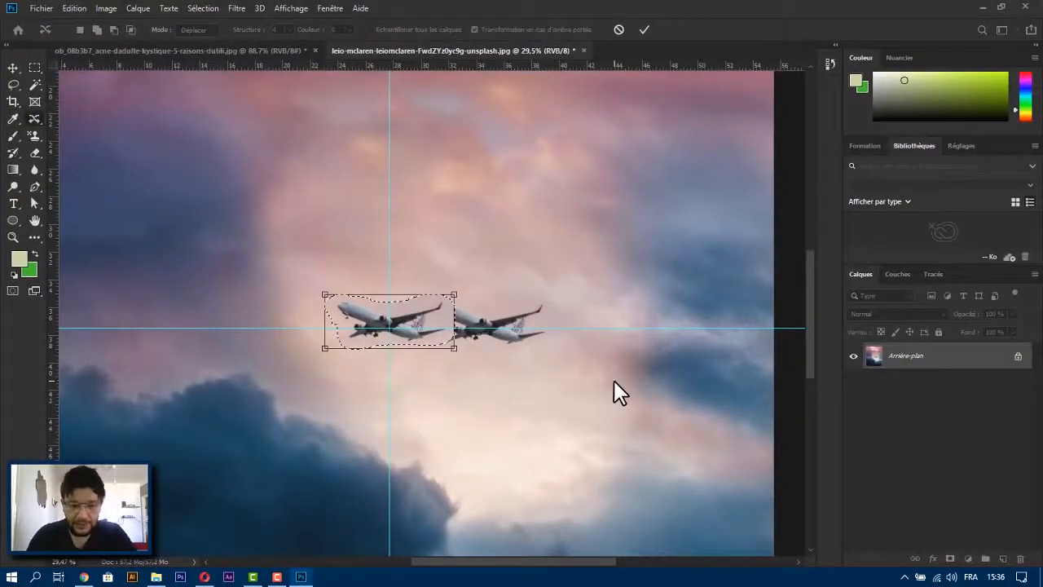
key(ctrl+d)
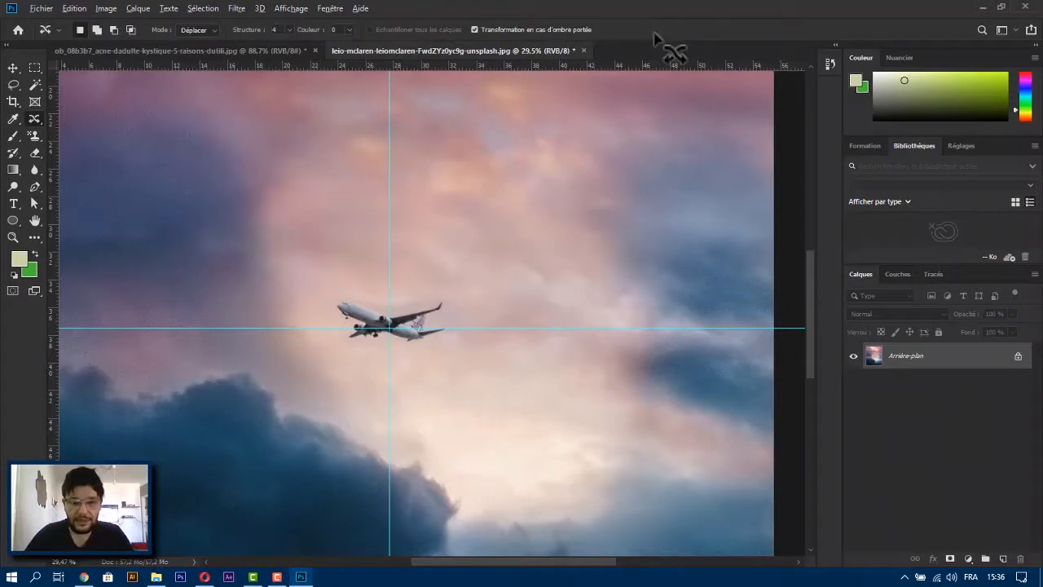
Clear both guides from the sky photo.
scroll(655, 34, down, 8)
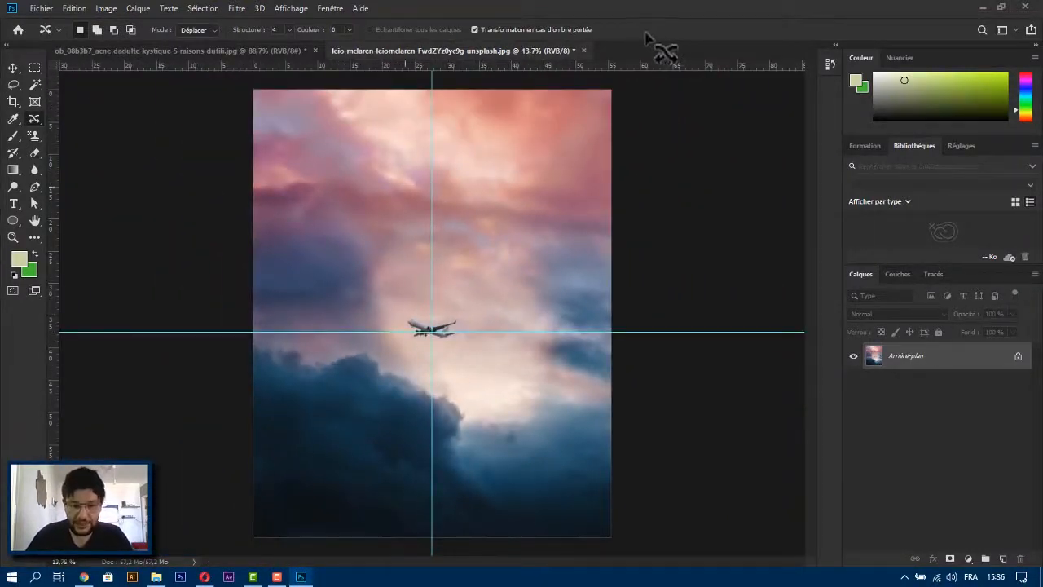
click(292, 9)
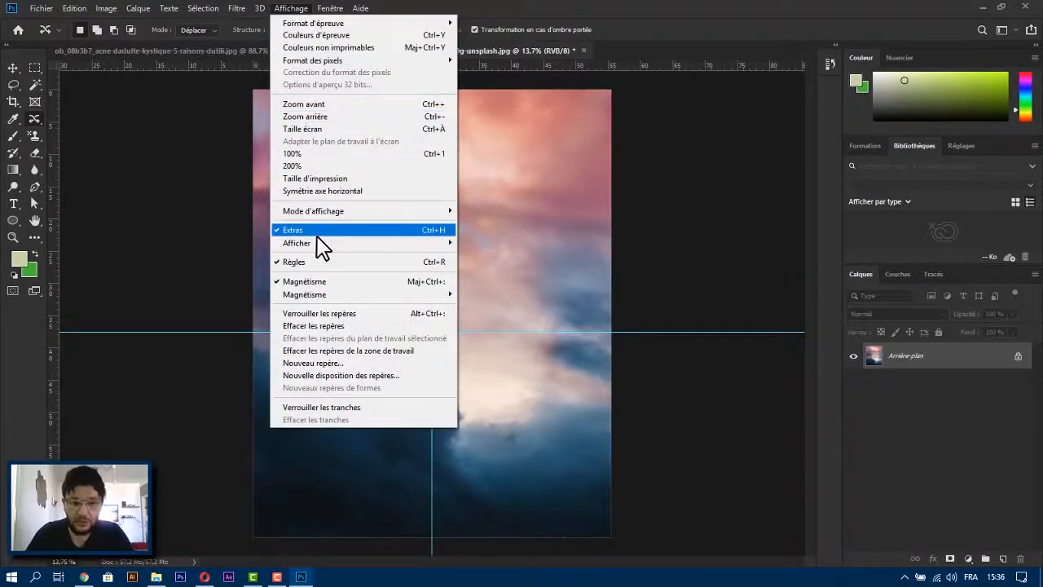
mouse_move(319, 243)
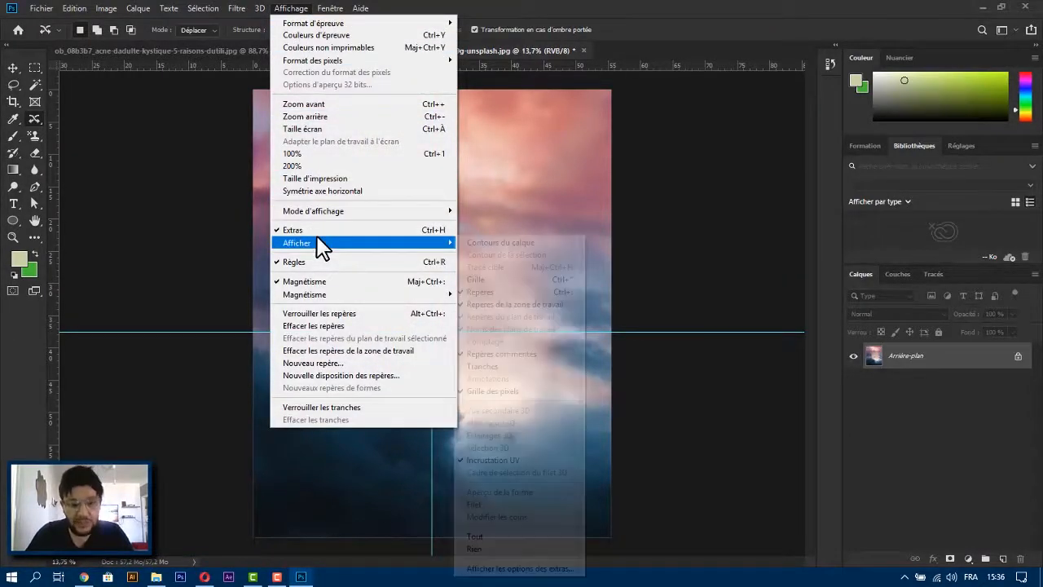
click(339, 322)
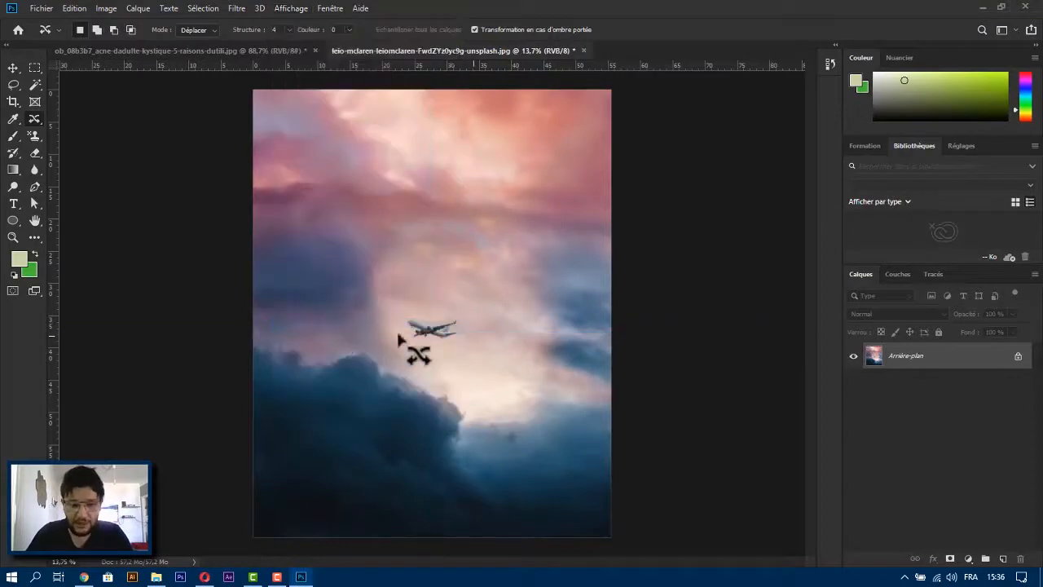
Blend the sky above and behind the moved airplane with the Spot Healing Brush, using content-aware strokes around its nose, wing and tail.
scroll(425, 343, up, 6)
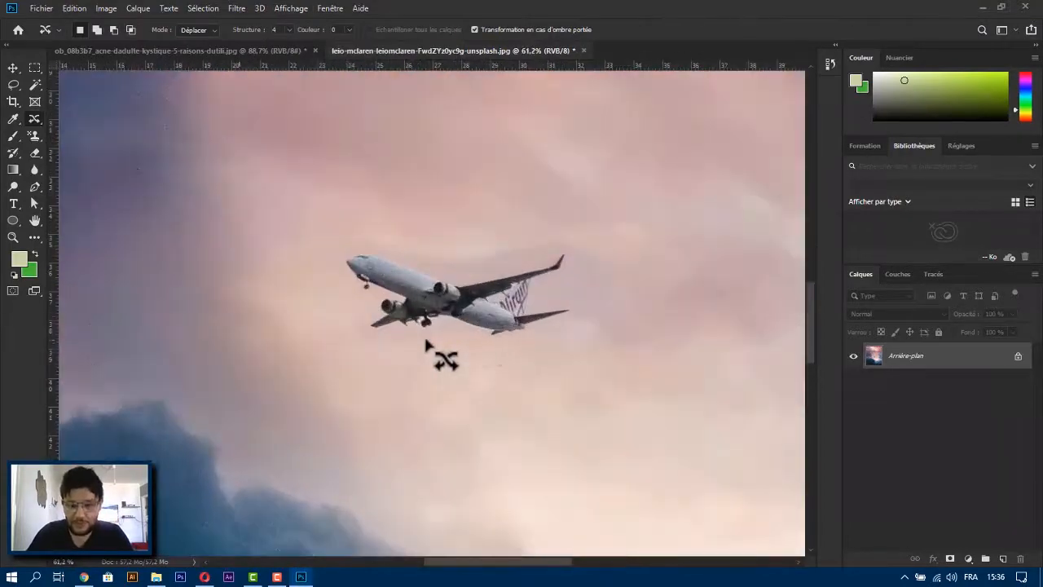
scroll(757, 326, down, 5)
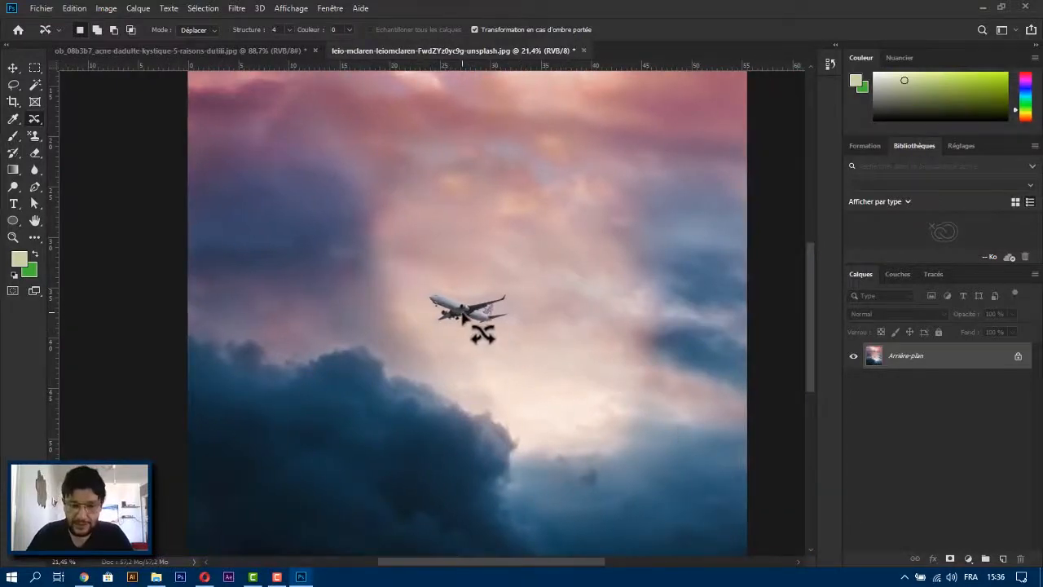
scroll(483, 333, up, 5)
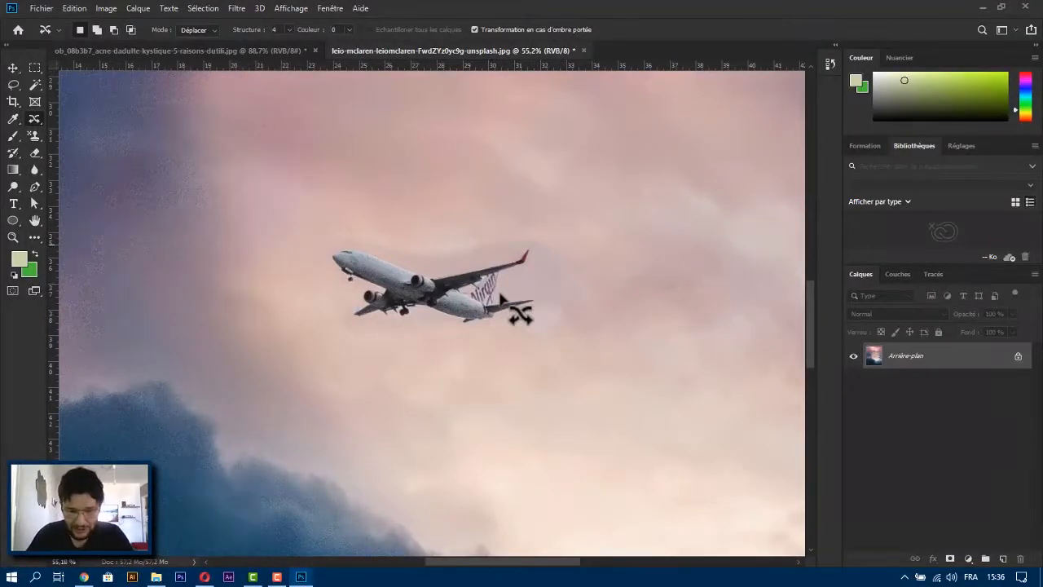
right_click(33, 118)
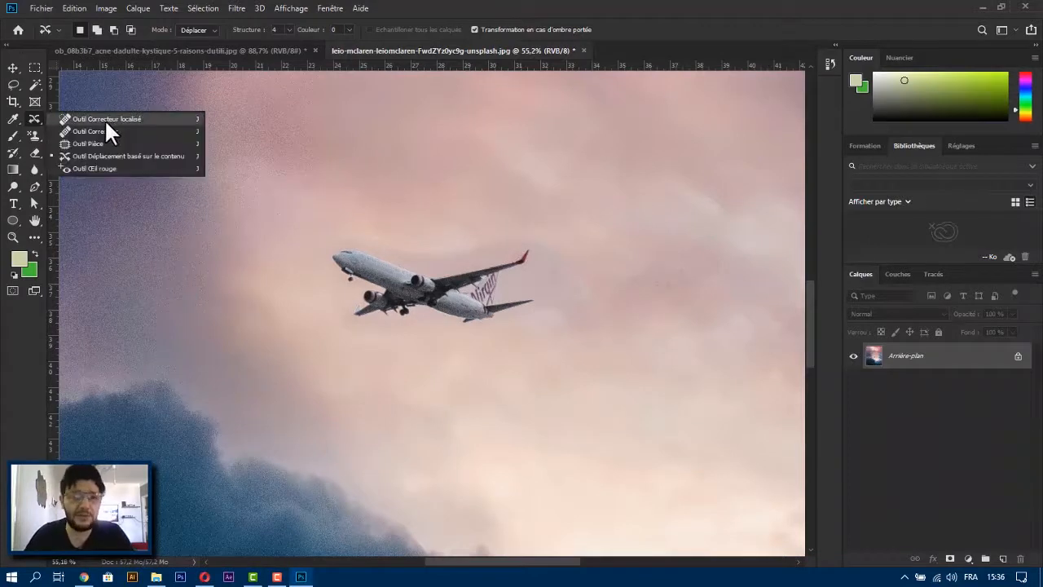
click(105, 119)
drag(431, 198, 445, 199)
mouse_move(377, 233)
mouse_down()
mouse_move(444, 252)
mouse_move(502, 237)
mouse_up()
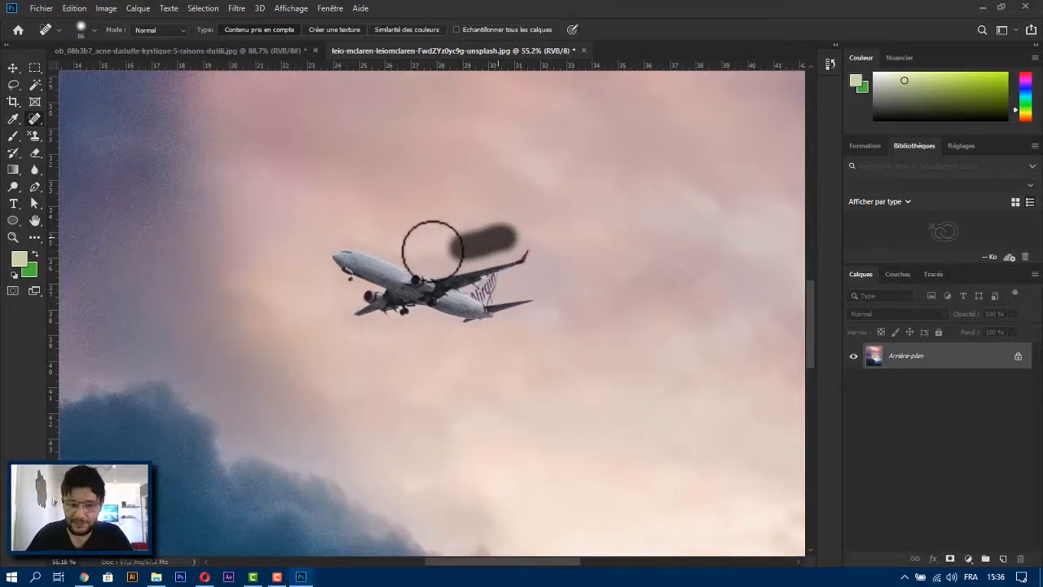
click(433, 242)
click(360, 234)
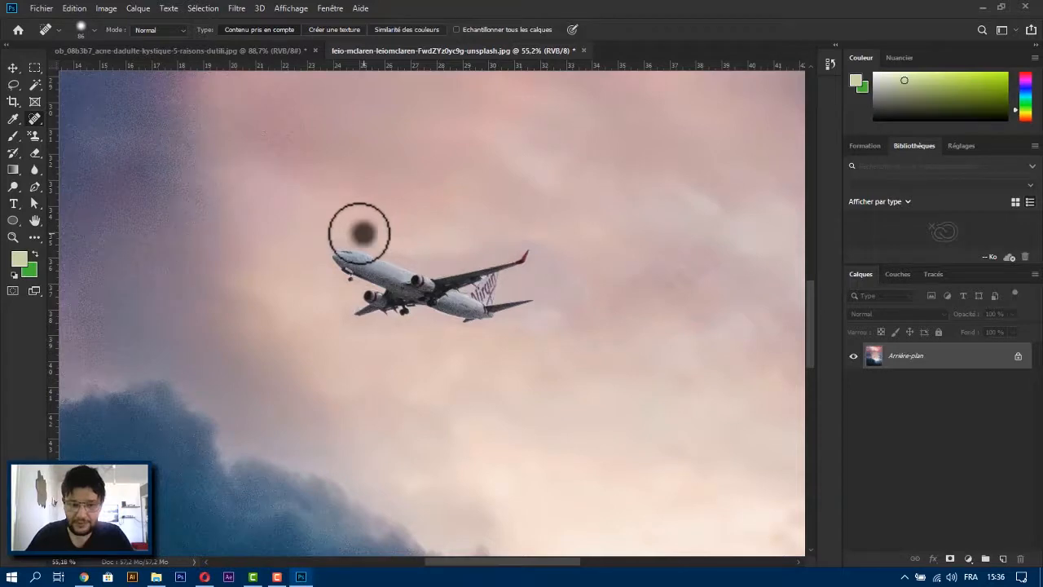
drag(556, 259, 549, 300)
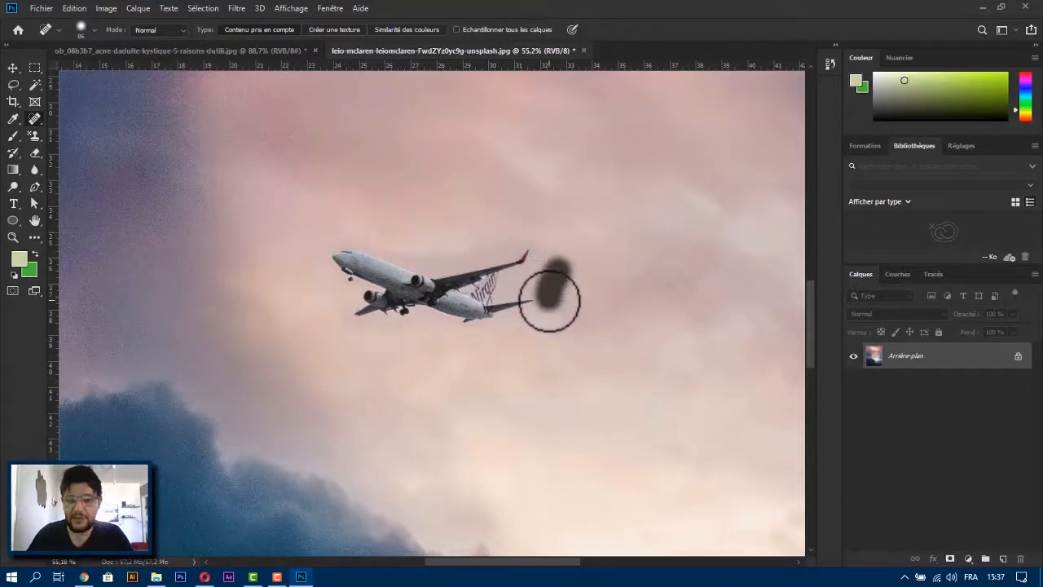
scroll(549, 300, down, 5)
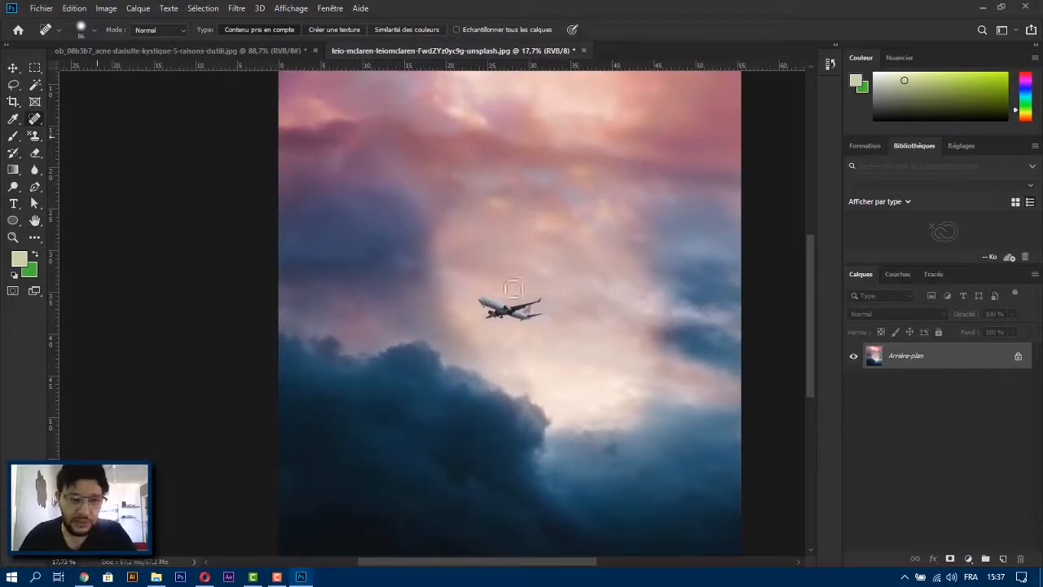
click(33, 121)
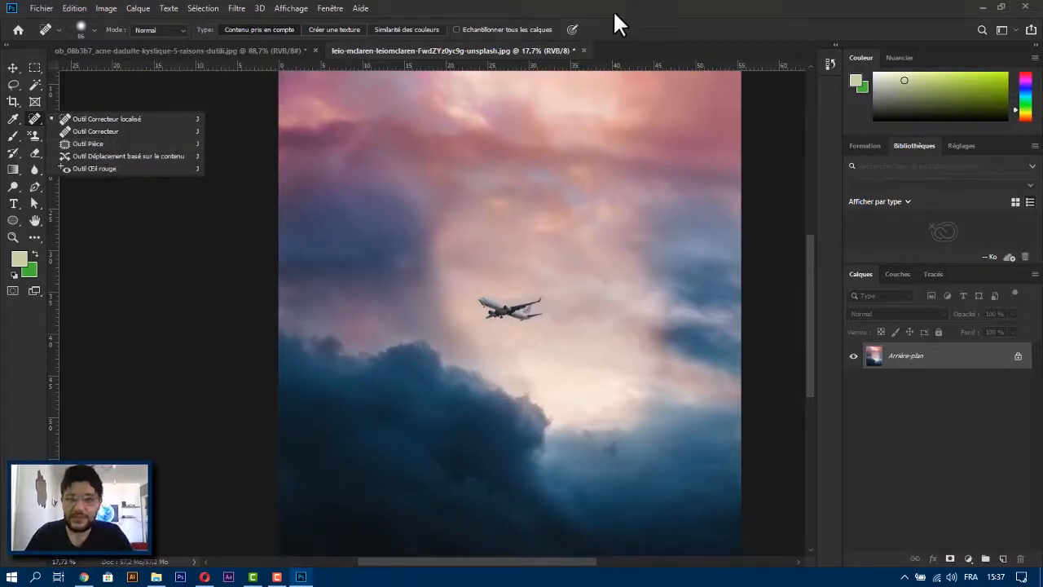
click(654, 4)
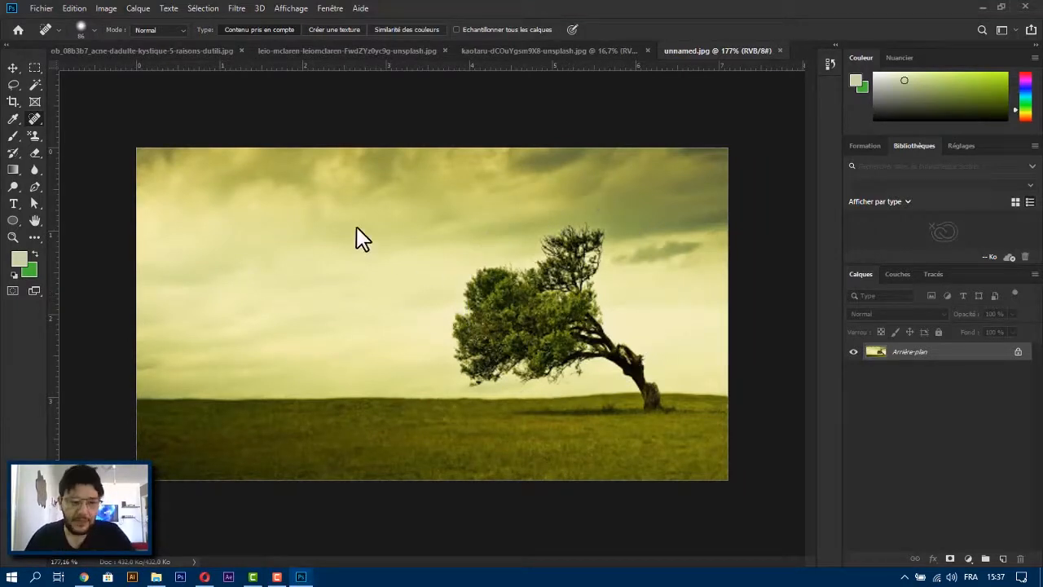
In the tree photo, outline the tree and its shadow with the Patch tool, replace them with the empty landscape to the left, and deselect.
right_click(36, 114)
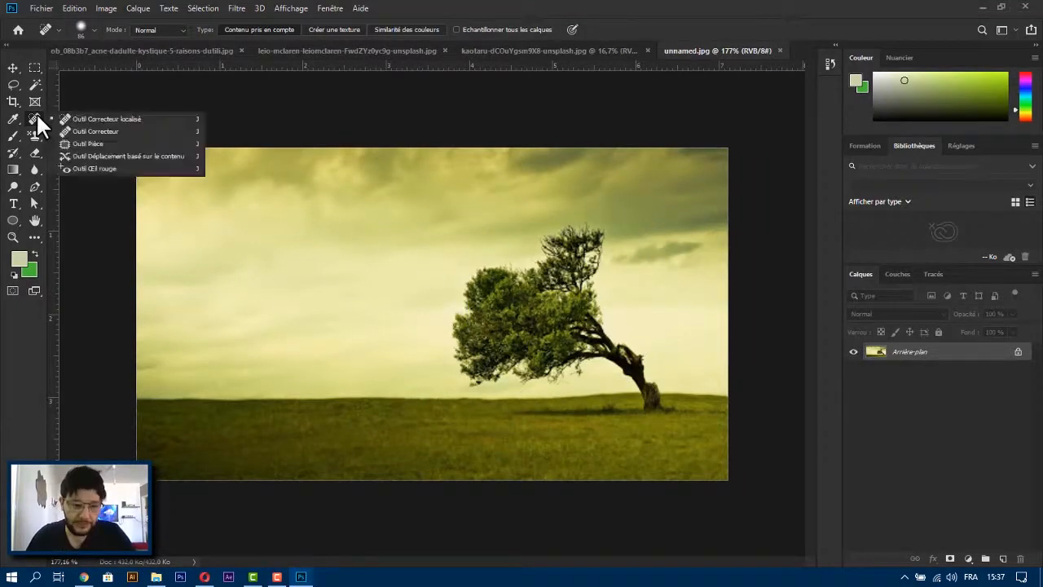
click(86, 144)
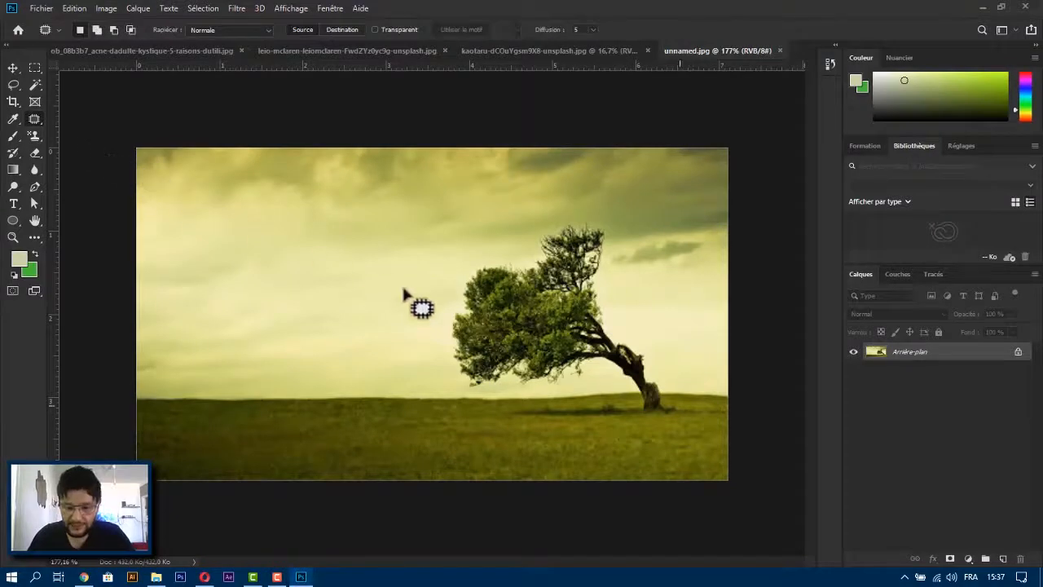
mouse_move(681, 416)
mouse_down()
mouse_move(615, 322)
mouse_move(610, 241)
mouse_move(590, 220)
mouse_move(550, 219)
mouse_move(522, 250)
mouse_move(470, 266)
mouse_move(438, 320)
mouse_move(440, 370)
mouse_move(467, 390)
mouse_move(599, 386)
mouse_move(624, 396)
mouse_move(614, 408)
mouse_move(515, 404)
mouse_move(509, 413)
mouse_move(521, 421)
mouse_move(680, 421)
mouse_move(680, 399)
mouse_move(528, 329)
mouse_move(262, 323)
mouse_move(311, 329)
mouse_move(258, 329)
mouse_up()
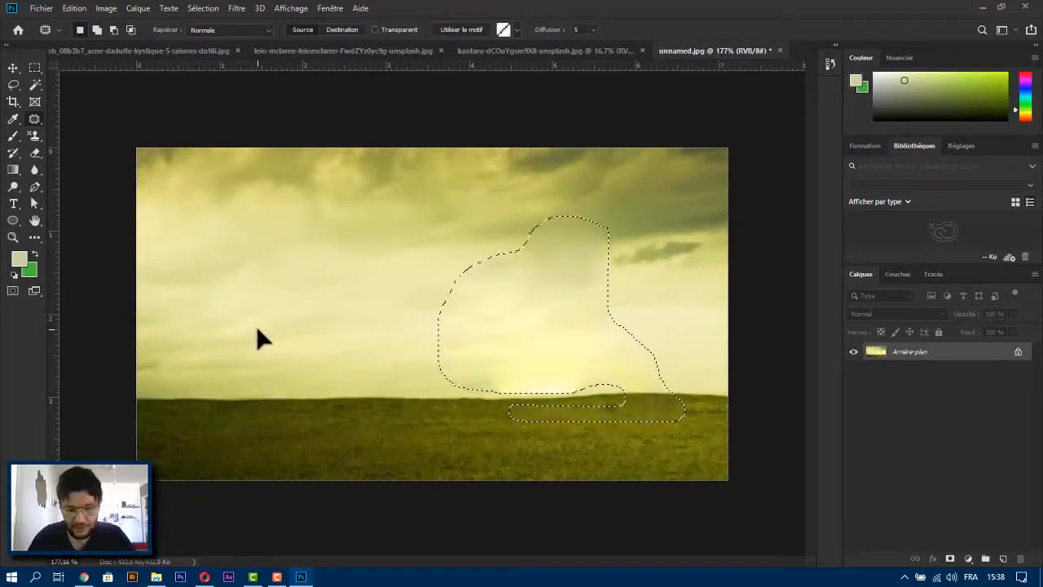
key(ctrl+d)
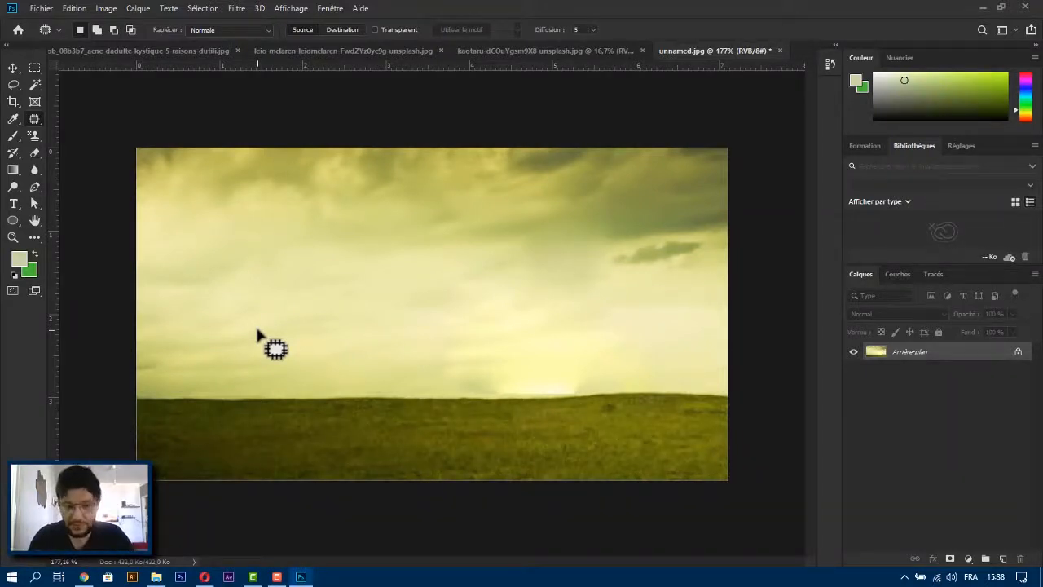
Undo the deselection and the patch on the tree photo, going back to the outline around the tree and its shadow.
key(ctrl+z)
key(ctrl+z)
key(ctrl+z)
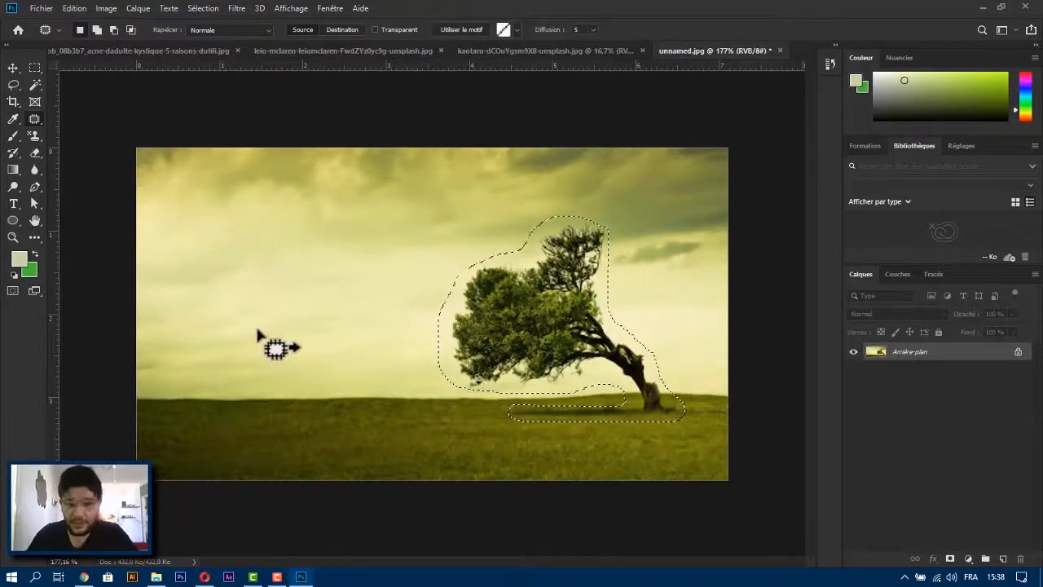
With the Content-Aware Move tool in Move mode, shift the outlined tree to the left half of the landscape, apply the move, and deselect.
right_click(32, 122)
click(99, 157)
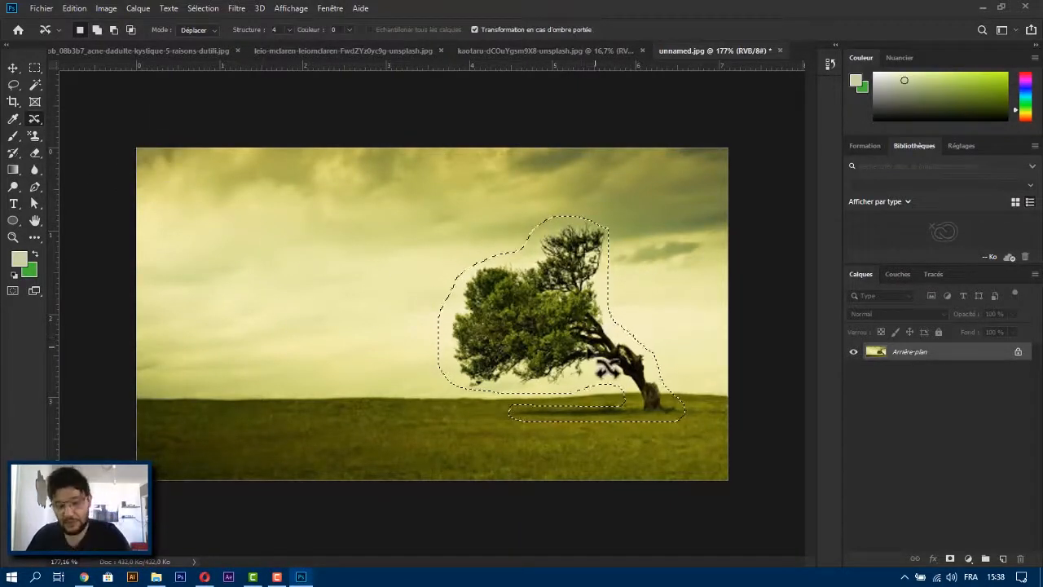
drag(589, 354, 308, 363)
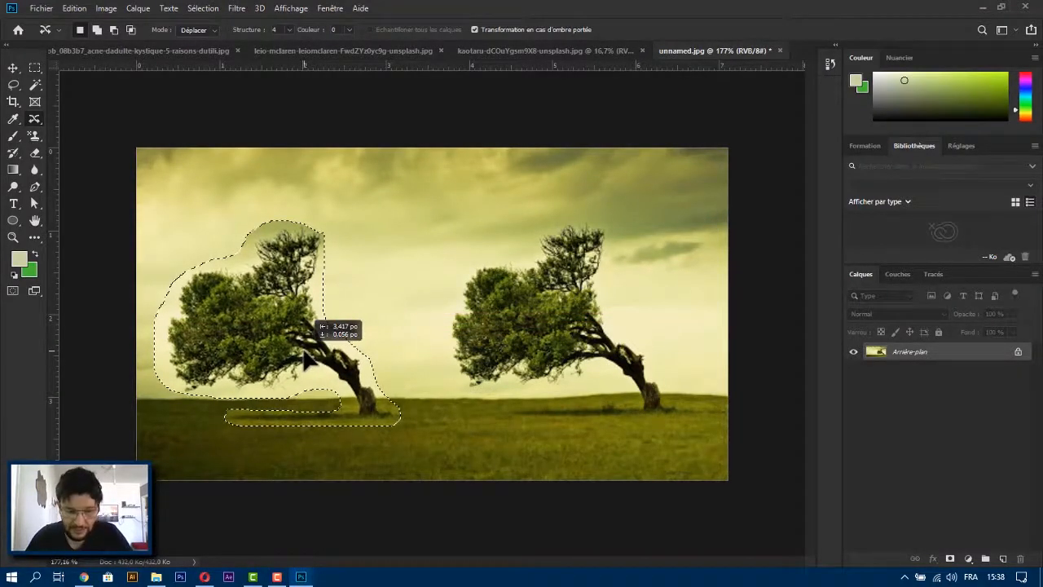
drag(306, 362, 317, 364)
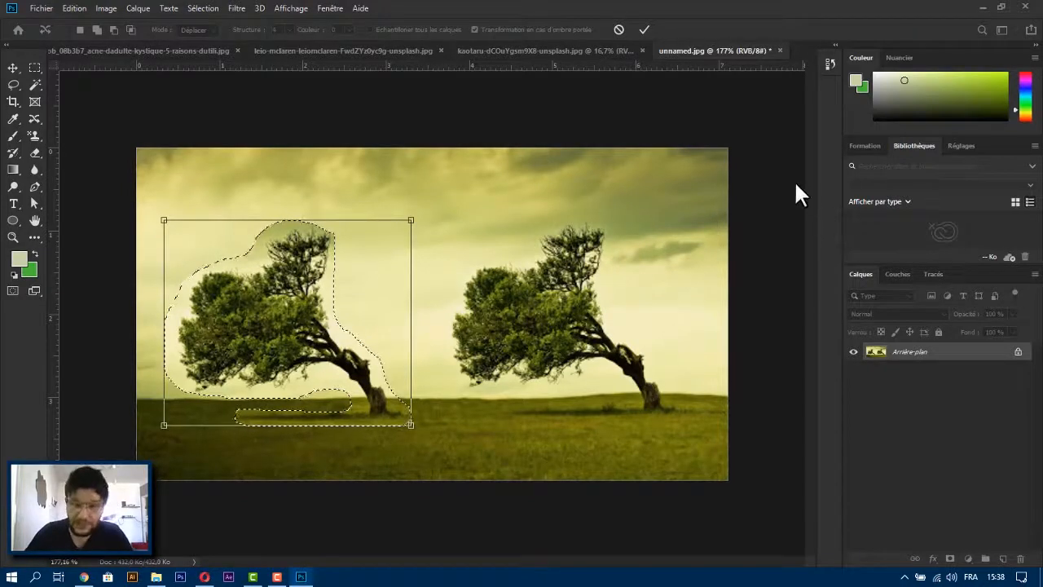
click(645, 29)
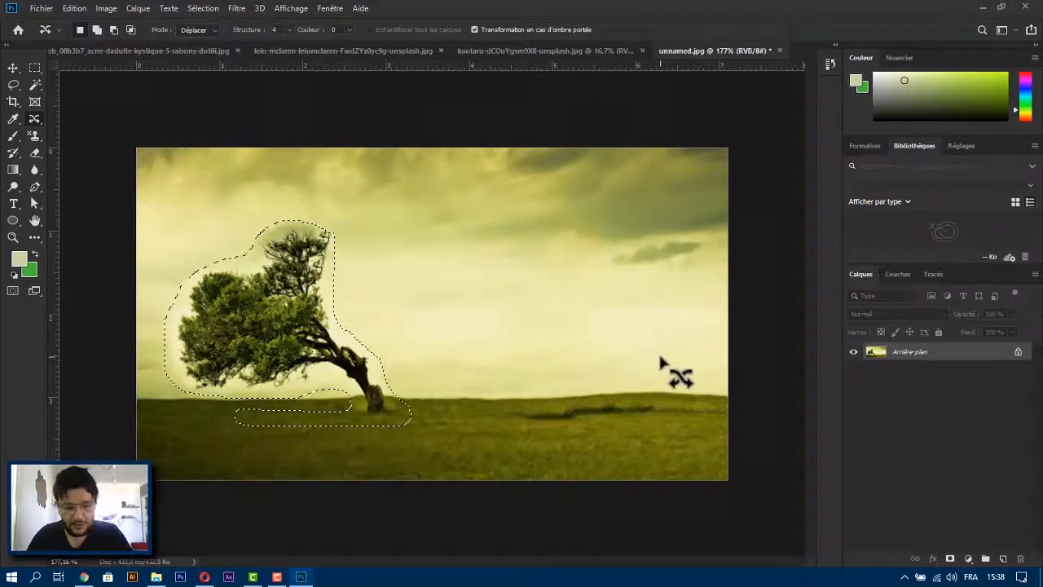
key(ctrl+d)
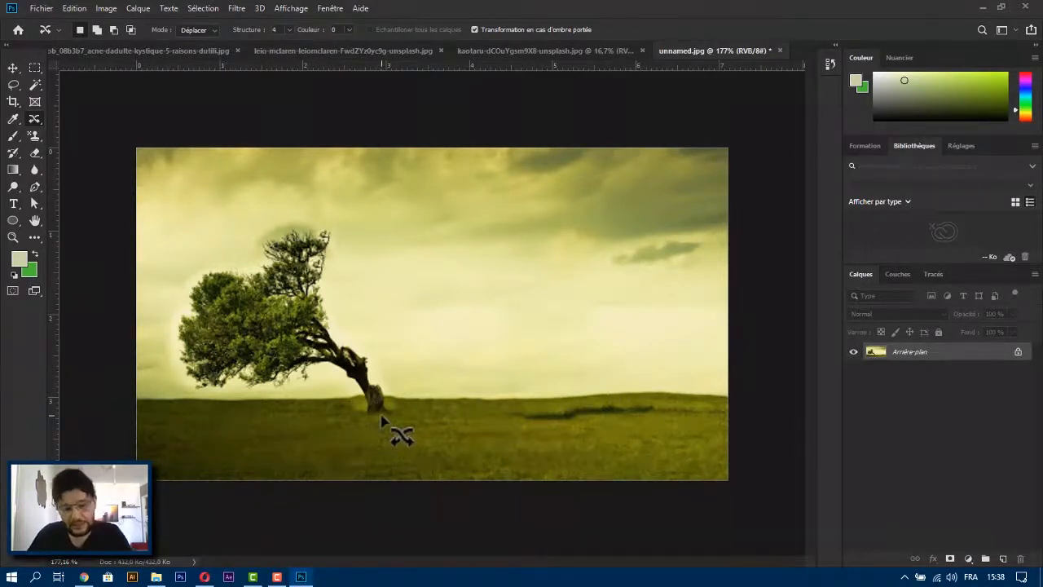
Remove the leftover tree shadow from the grass at the tree's original position with content-aware Spot Healing Brush strokes.
scroll(612, 436, up, 5)
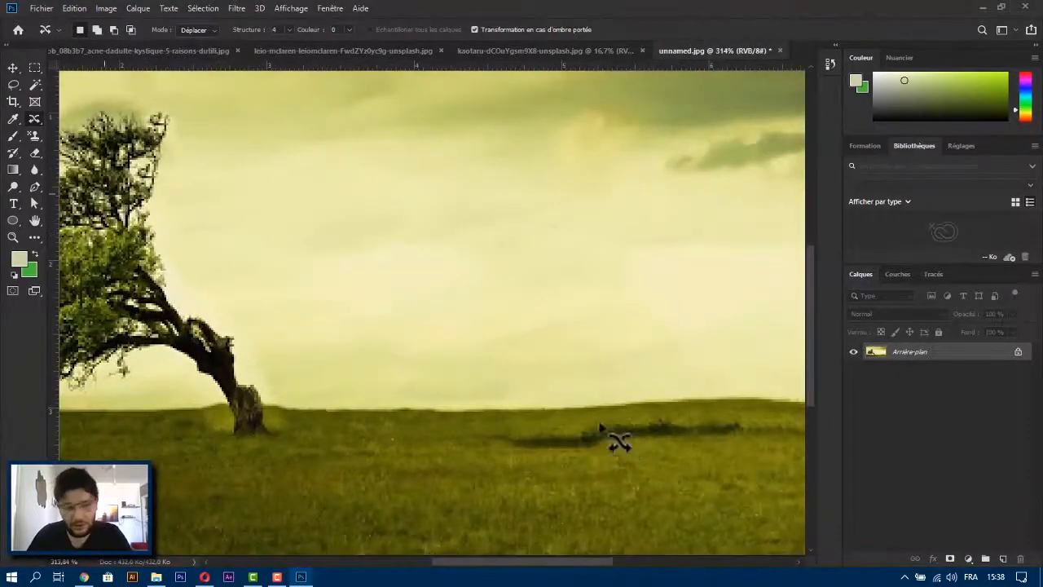
right_click(37, 120)
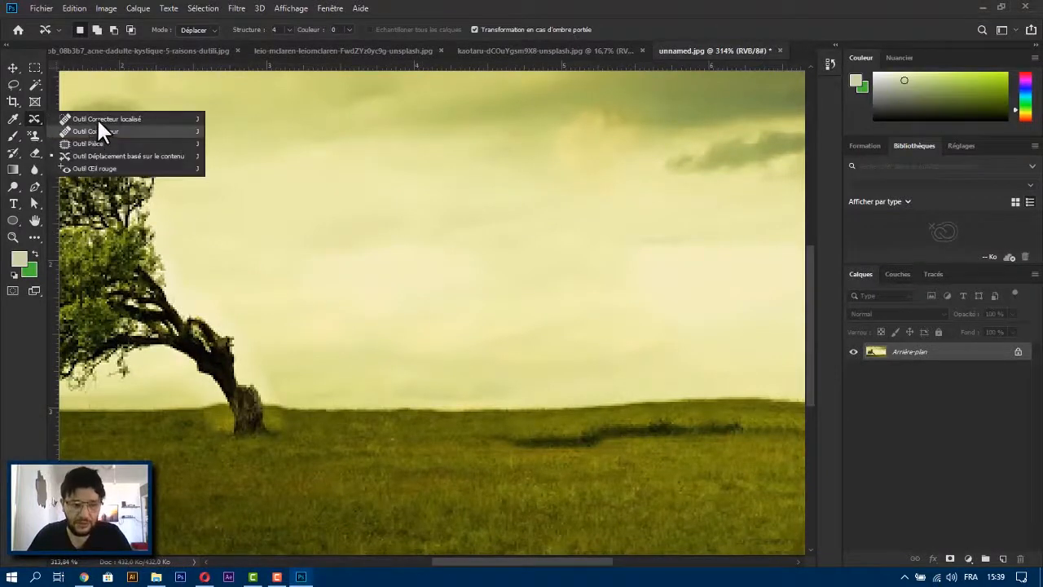
click(98, 119)
mouse_move(582, 326)
mouse_down()
mouse_move(494, 332)
mouse_move(523, 349)
mouse_up()
drag(732, 428, 501, 441)
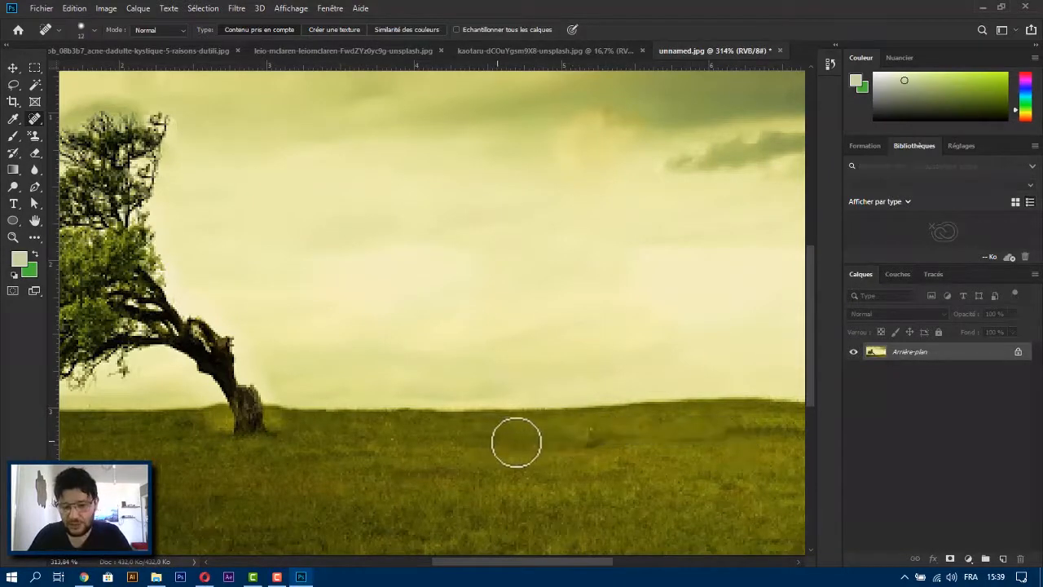
drag(625, 445, 578, 400)
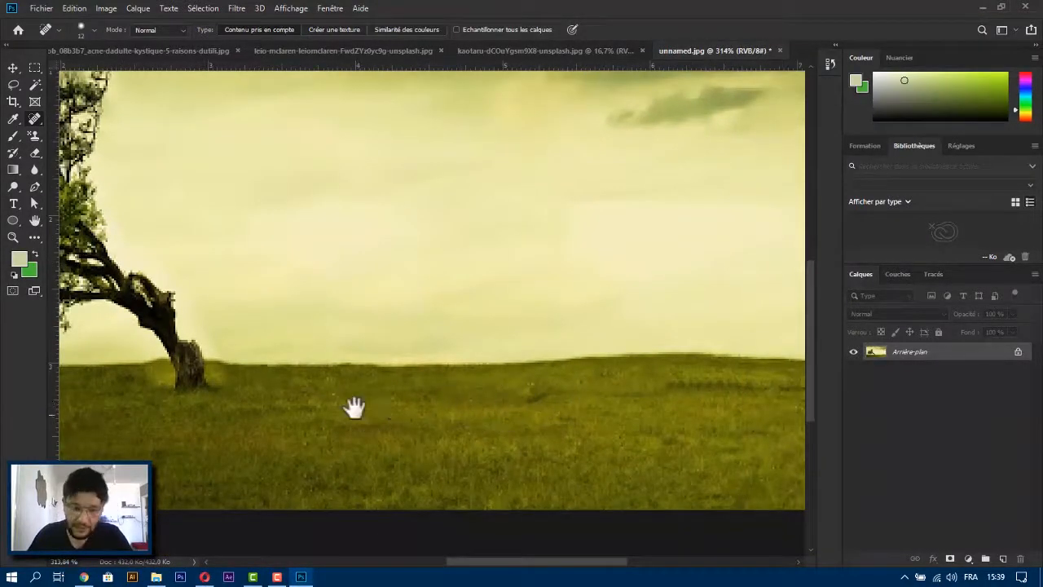
drag(354, 407, 386, 368)
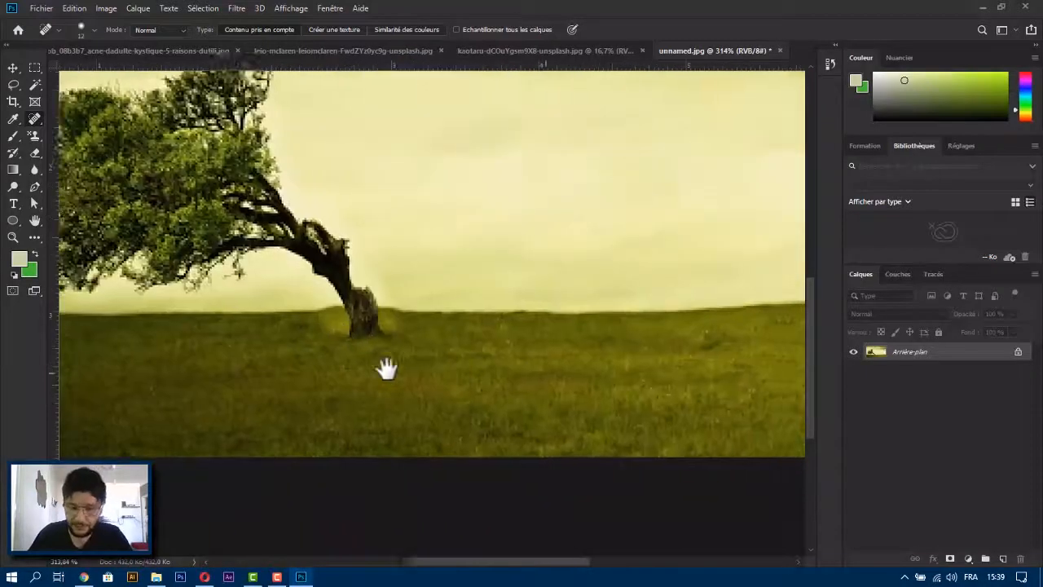
drag(738, 333, 523, 348)
scroll(598, 384, down, 3)
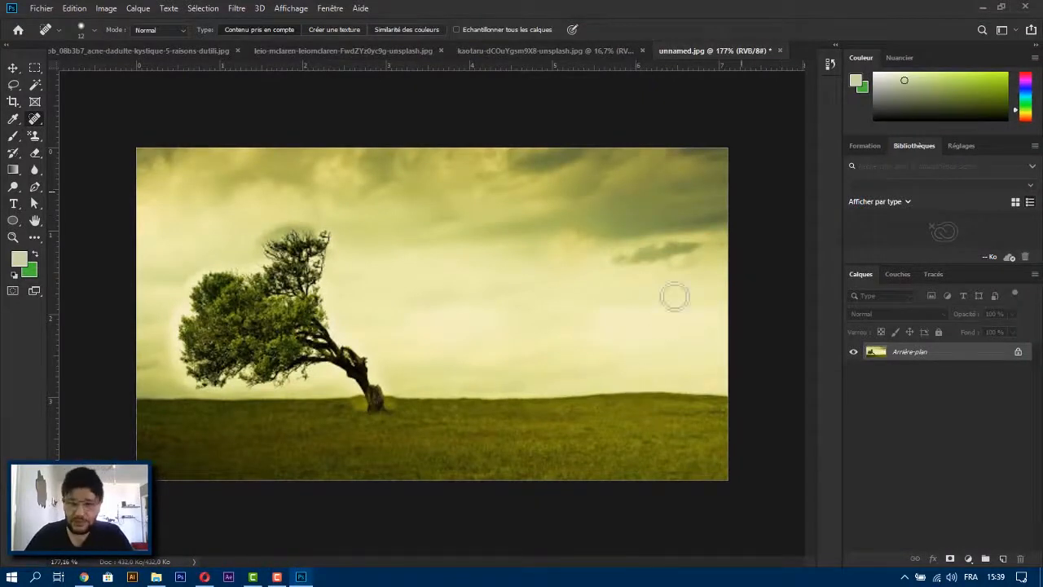
Close the tree photo and draw a rectangular selection around the airplane in the sky photo.
click(780, 51)
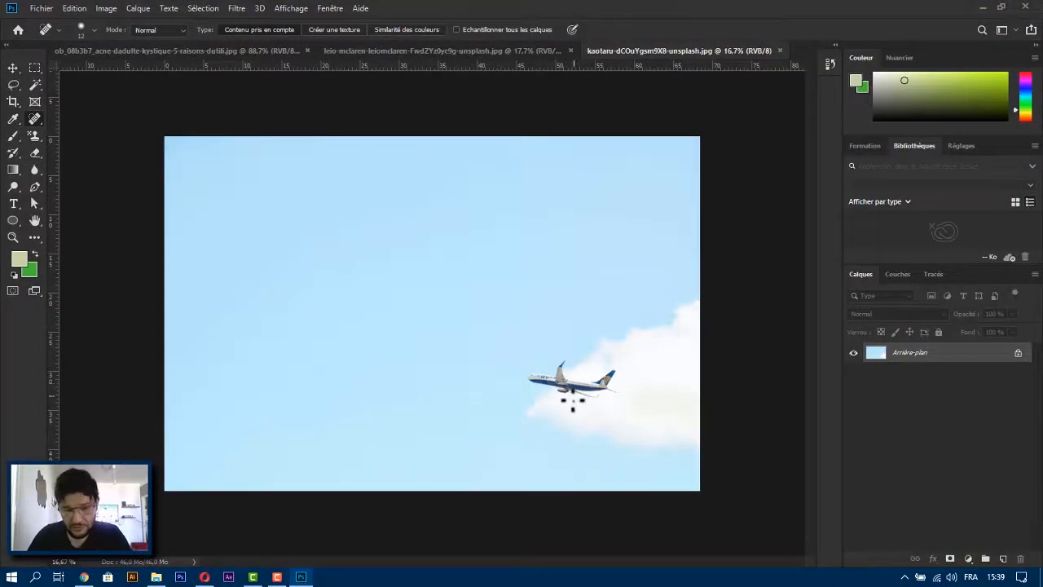
scroll(570, 400, up, 2)
scroll(573, 400, down, 2)
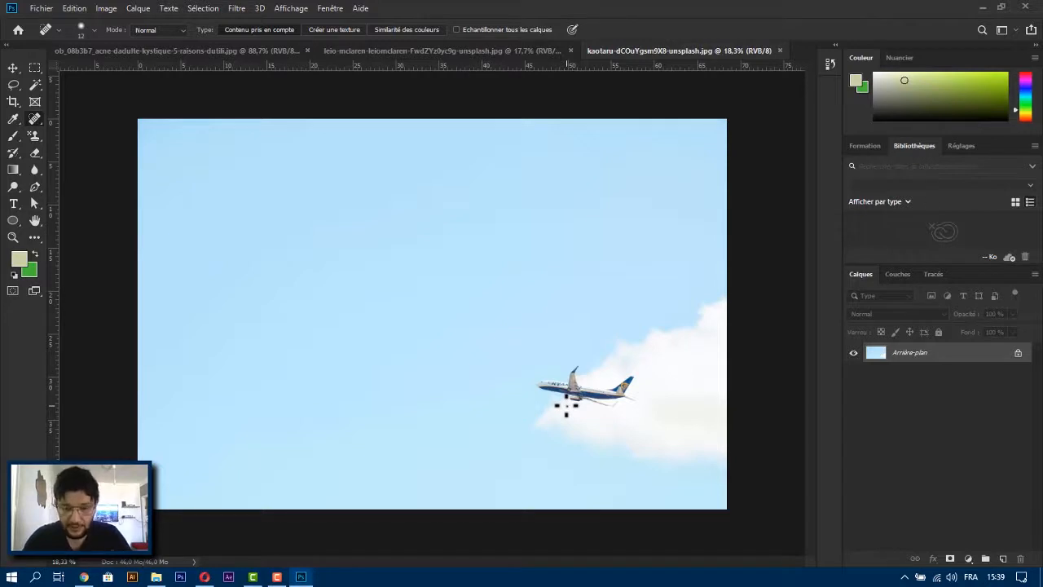
click(33, 72)
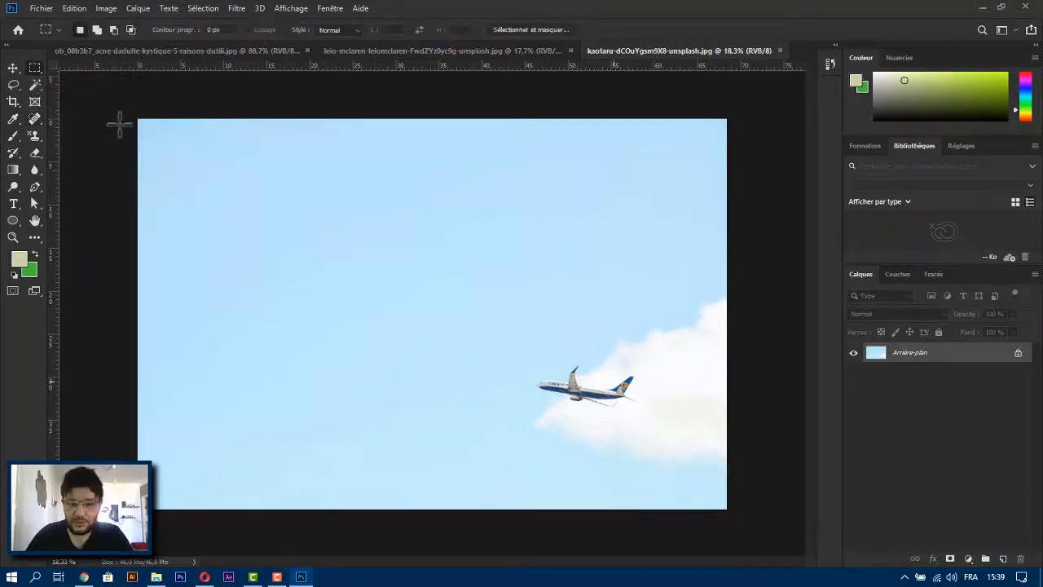
drag(533, 364, 640, 416)
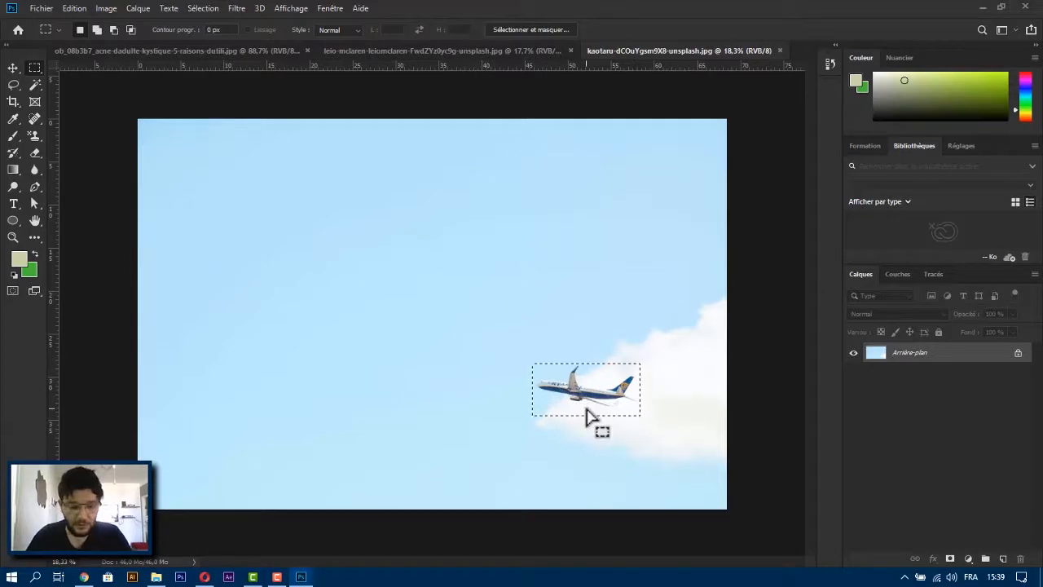
key(shift+F5)
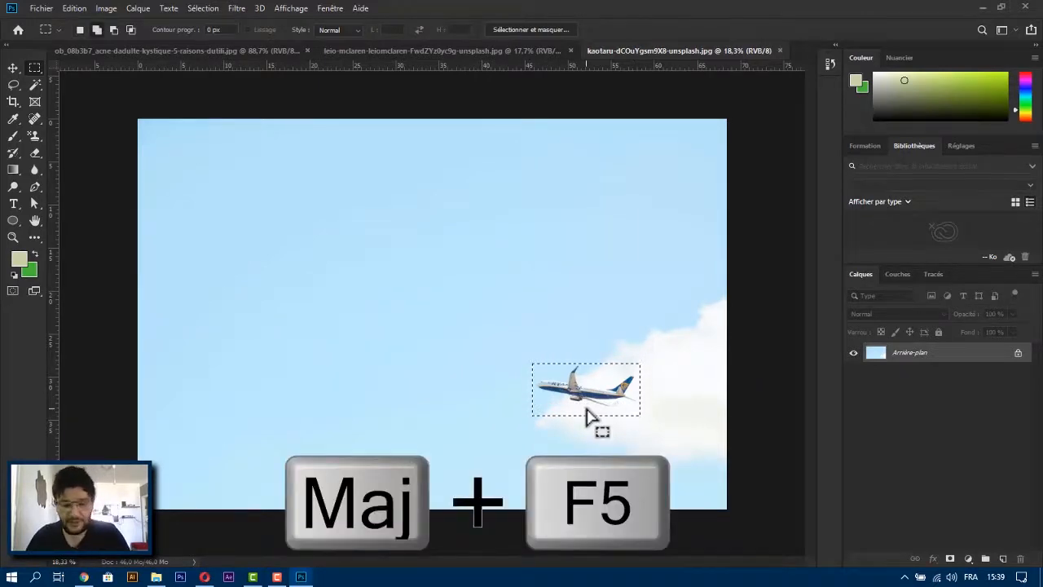
drag(646, 202, 359, 212)
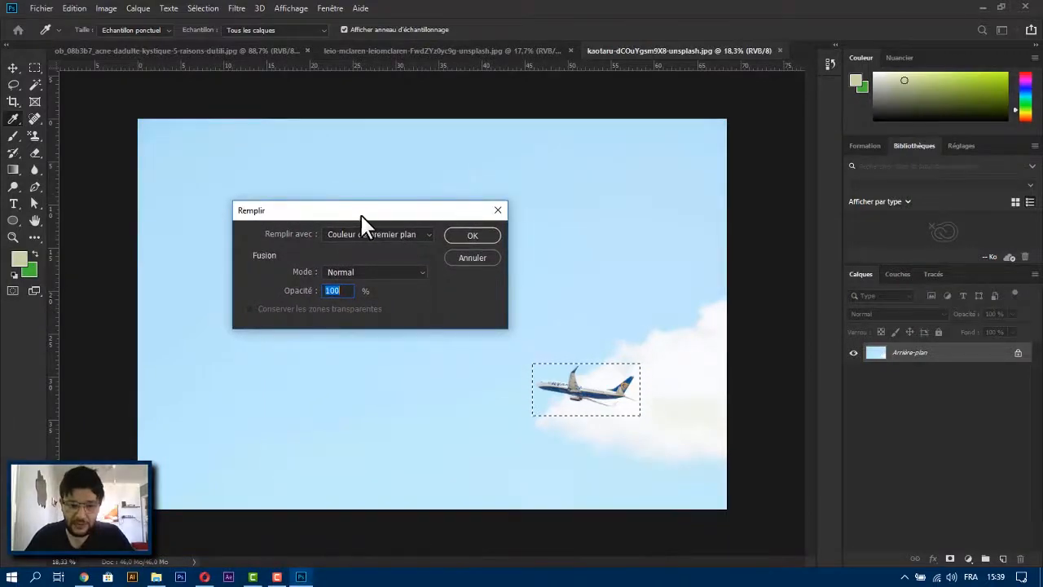
click(473, 258)
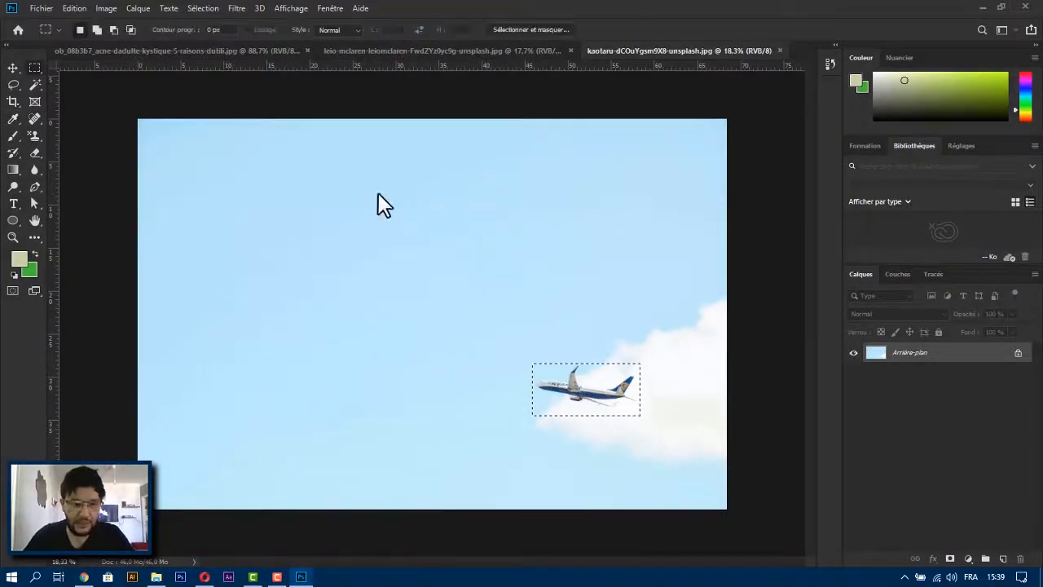
Fill the airplane selection using Content-Aware contents with color adaptation, Normal mode and 100% opacity, and deselect.
click(76, 8)
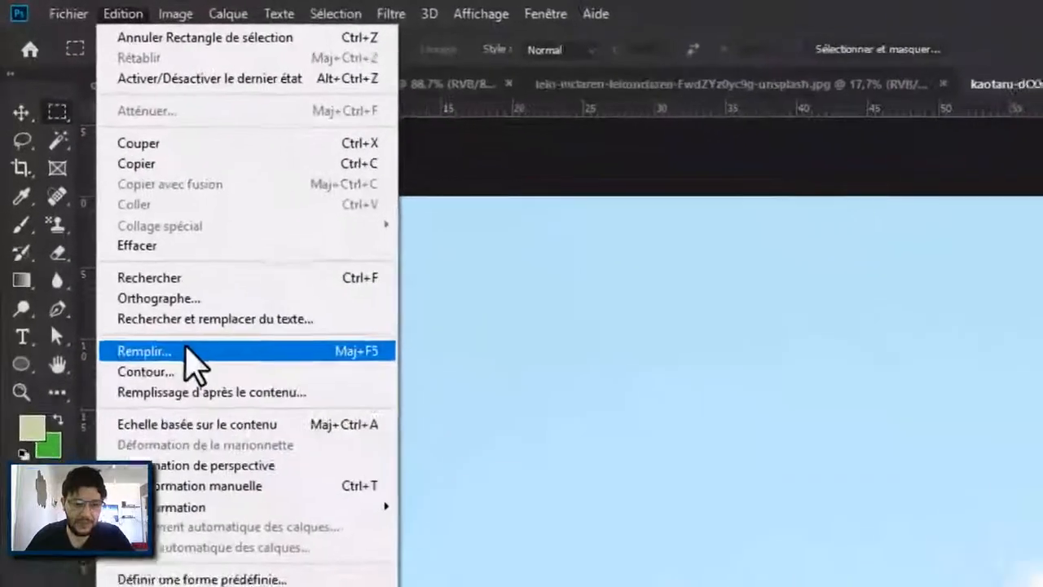
click(195, 218)
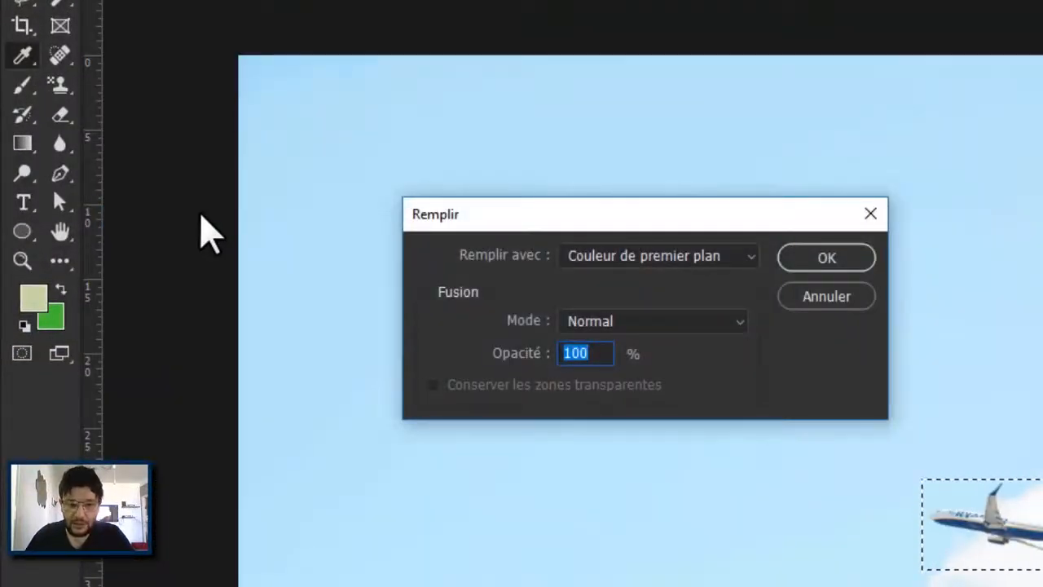
click(664, 269)
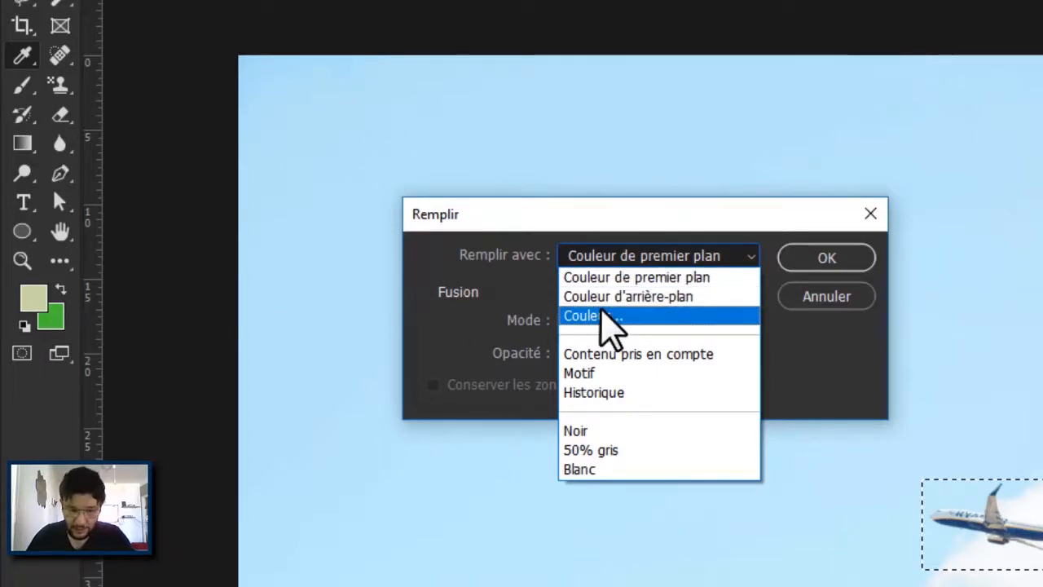
key(Down)
key(Down)
key(Up)
key(Down)
key(Down)
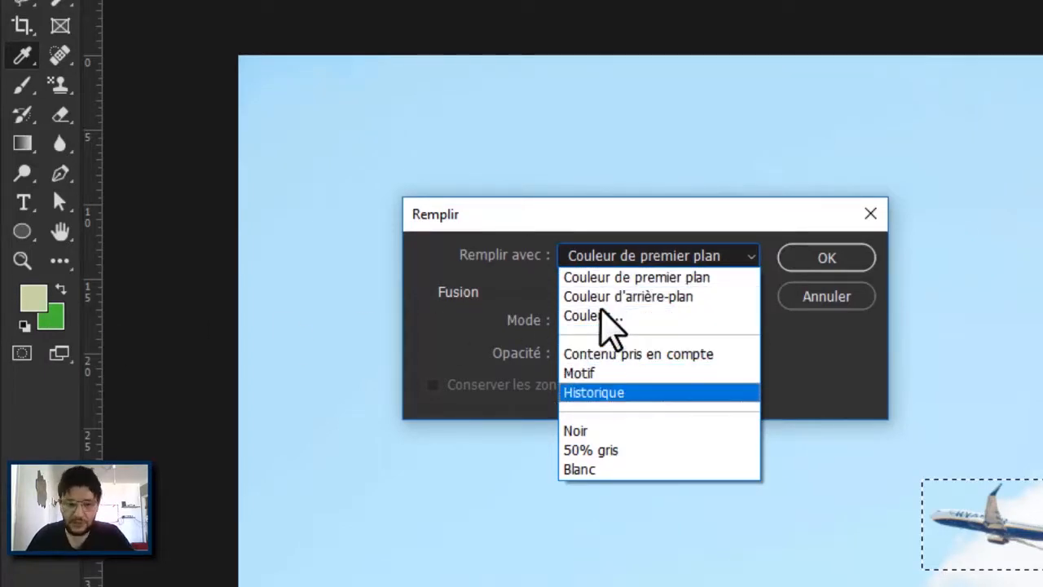
key(Up)
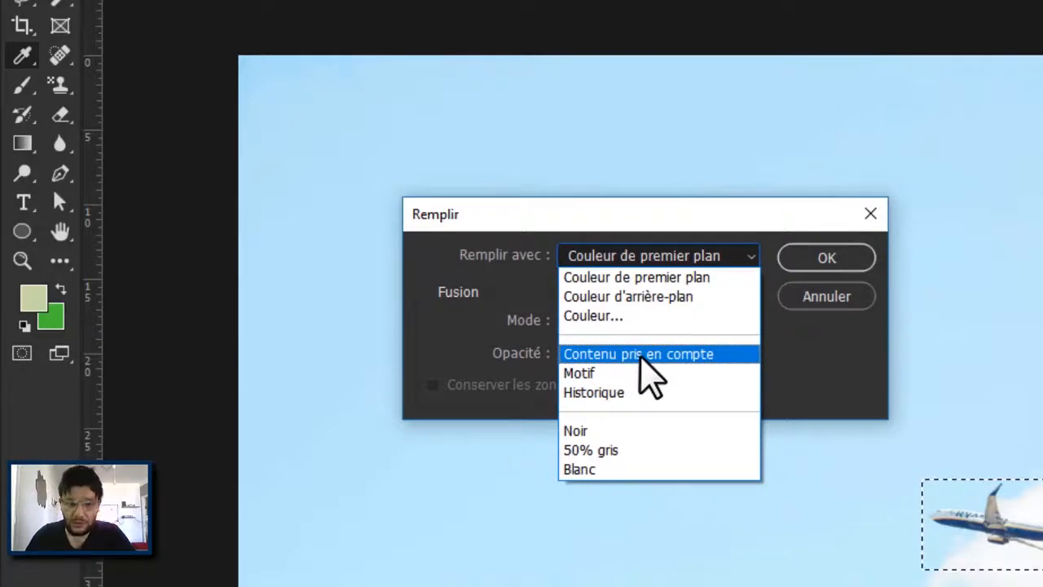
click(650, 375)
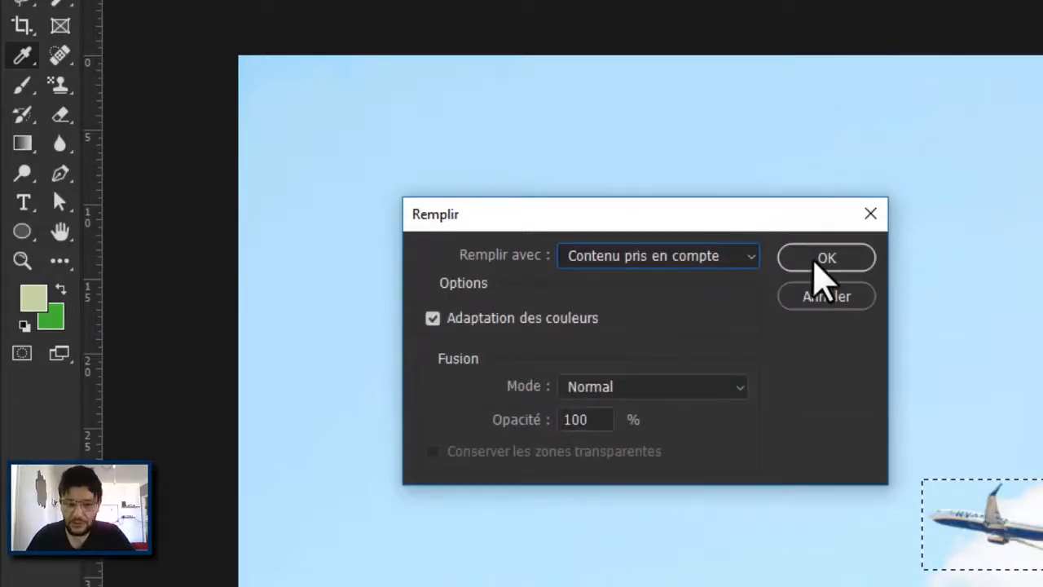
click(823, 259)
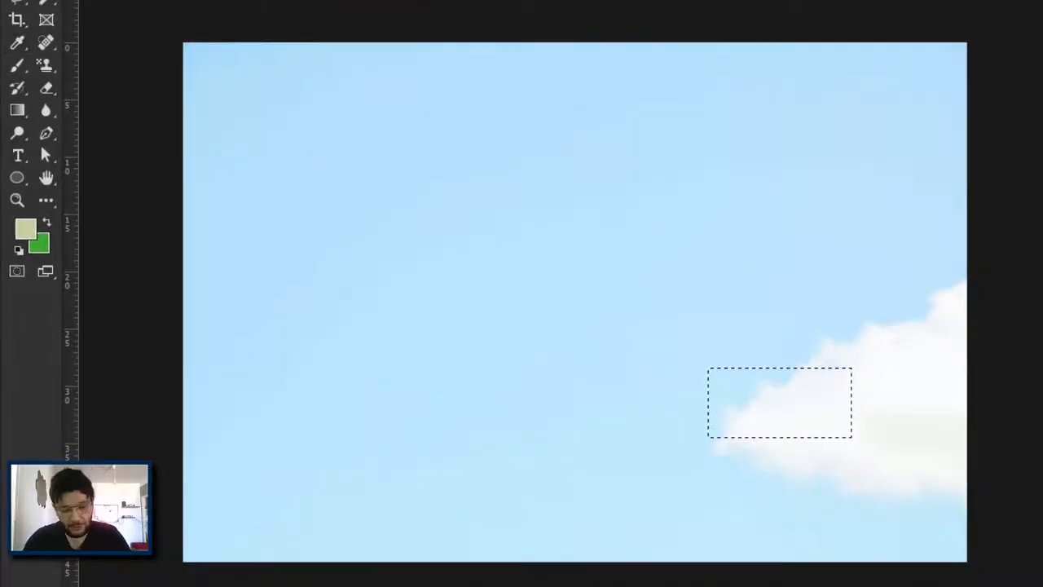
key(ctrl+d)
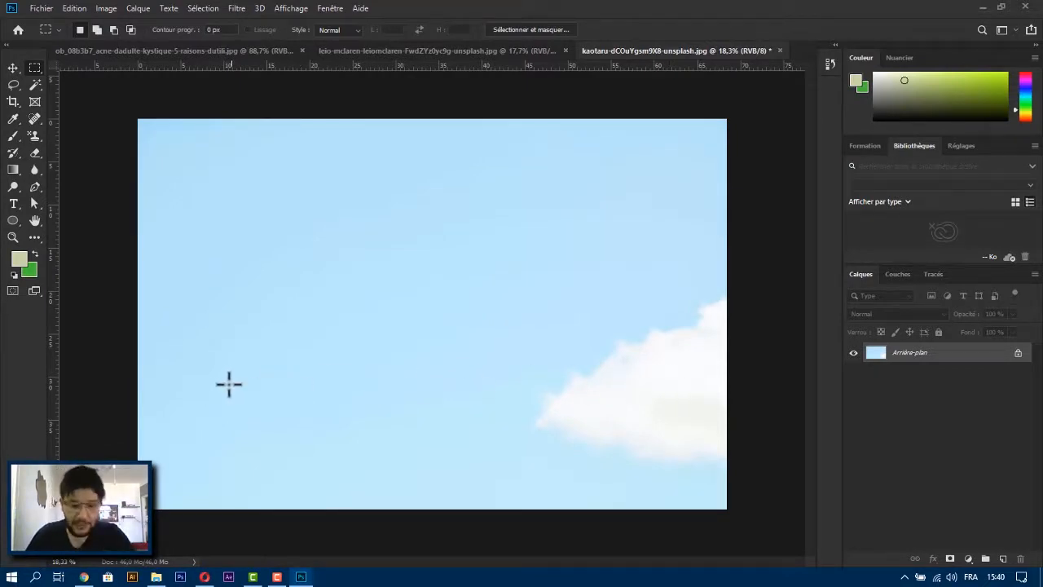
Bring up the photo accueil.jpg of the climber hanging on a rope in the forest.
mouse_move(312, 580)
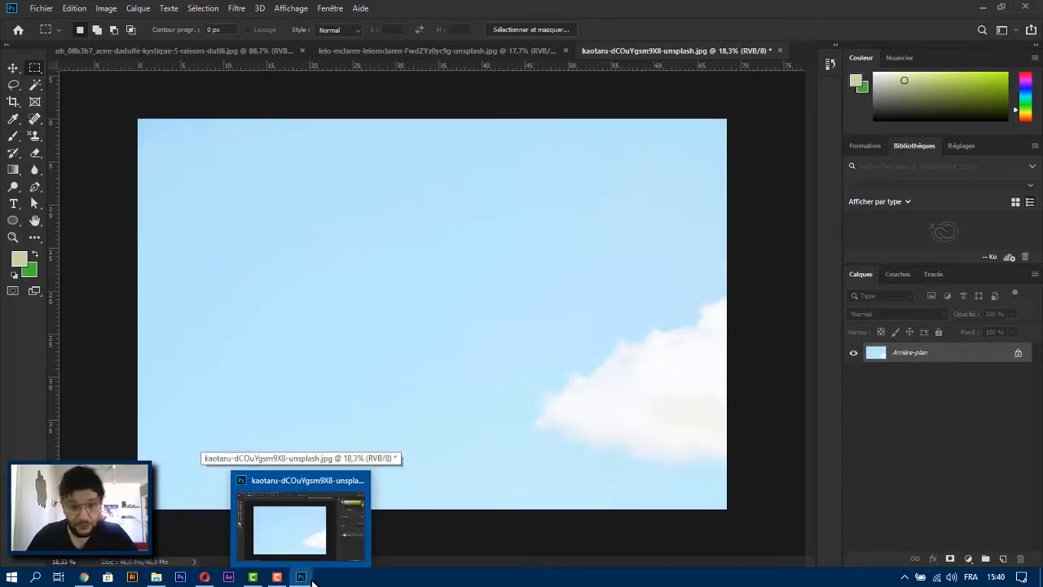
click(301, 577)
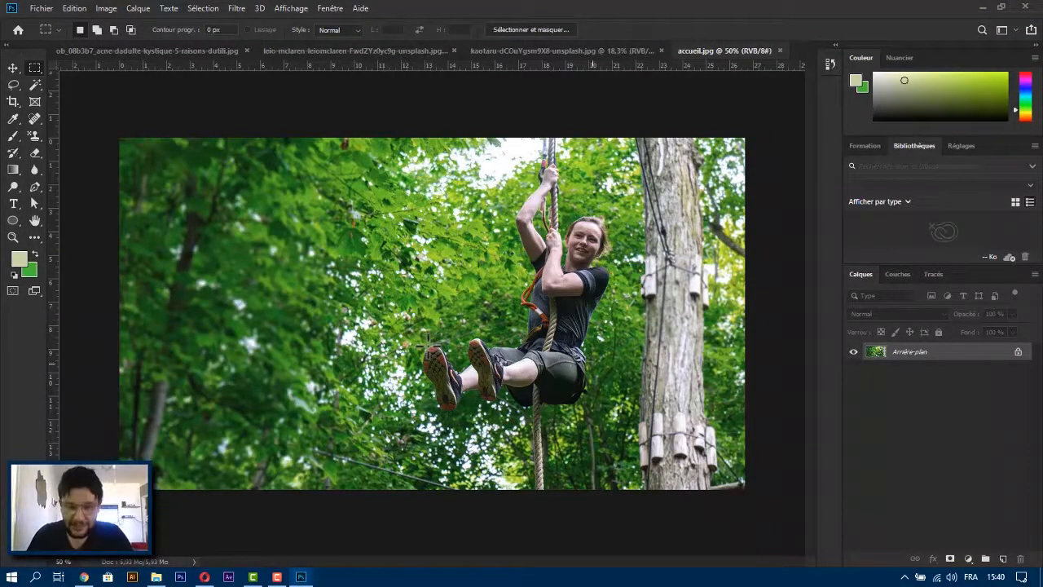
Try to erase the climber and rope with a content-aware Spot Healing Brush enlarged to 296, and undo the stroke.
click(35, 117)
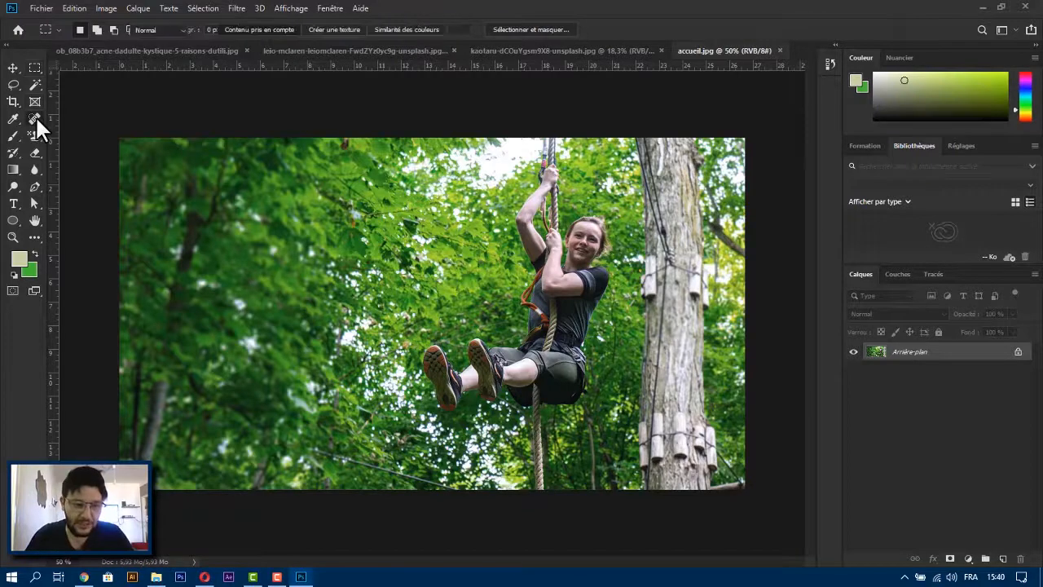
right_click(35, 116)
click(102, 121)
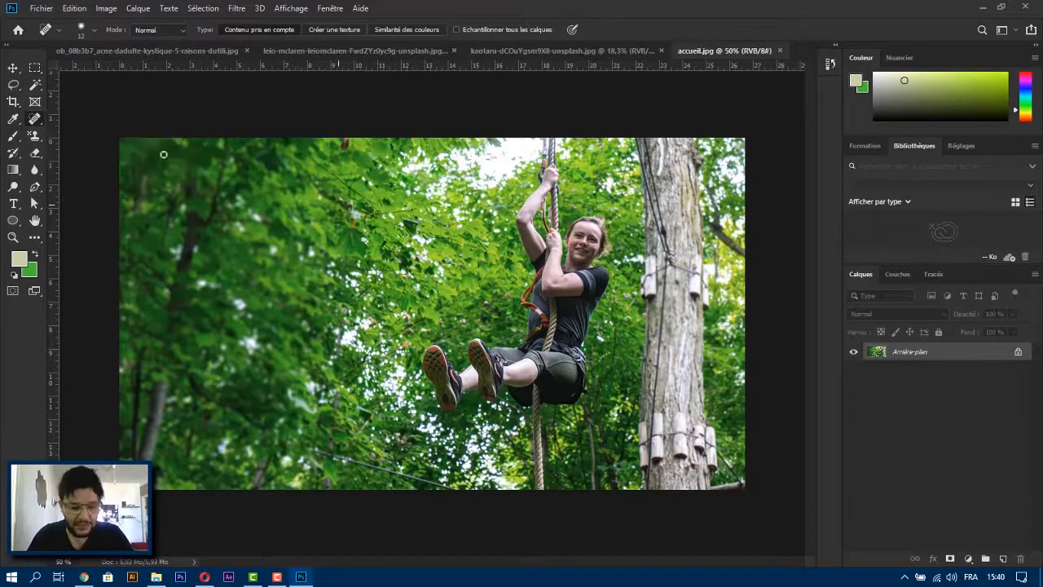
drag(367, 256, 418, 266)
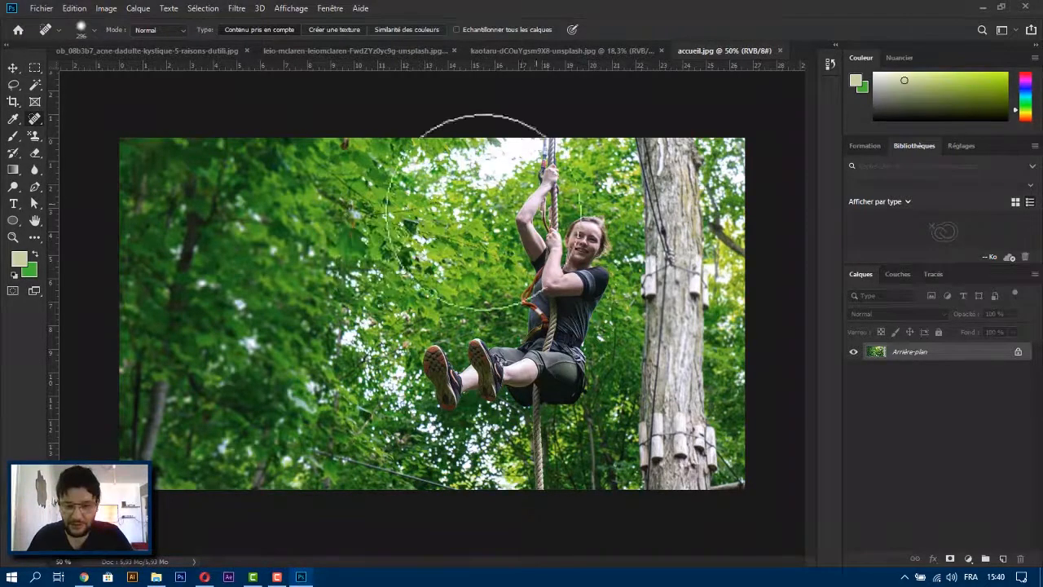
click(547, 159)
mouse_move(546, 184)
mouse_down()
mouse_move(574, 252)
mouse_move(565, 326)
mouse_move(497, 358)
mouse_move(432, 367)
mouse_move(539, 512)
mouse_up()
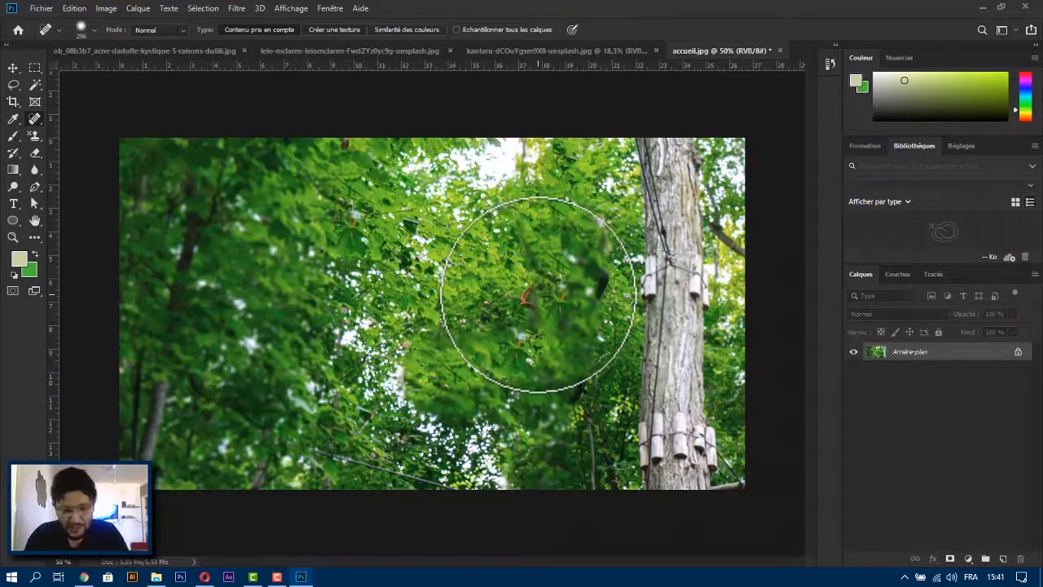
key(ctrl+z)
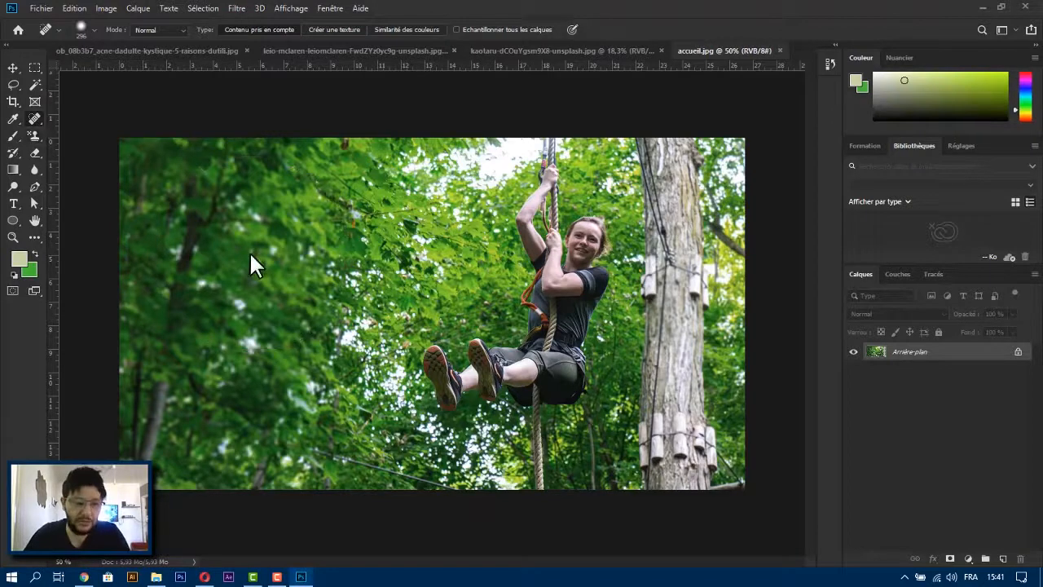
Outline the climber and the full length of the rope with the Polygonal Lasso tool.
click(14, 85)
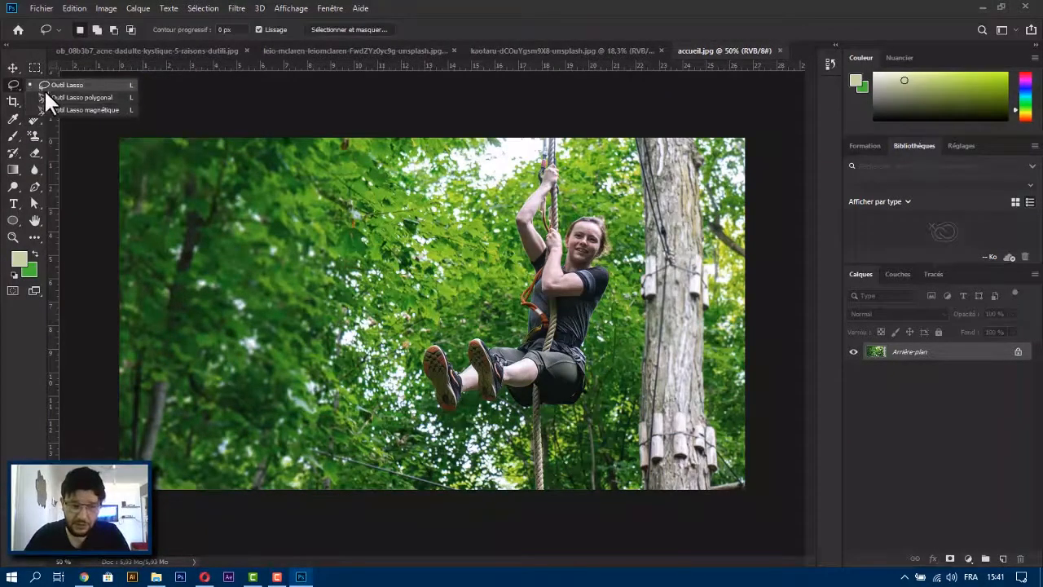
click(76, 96)
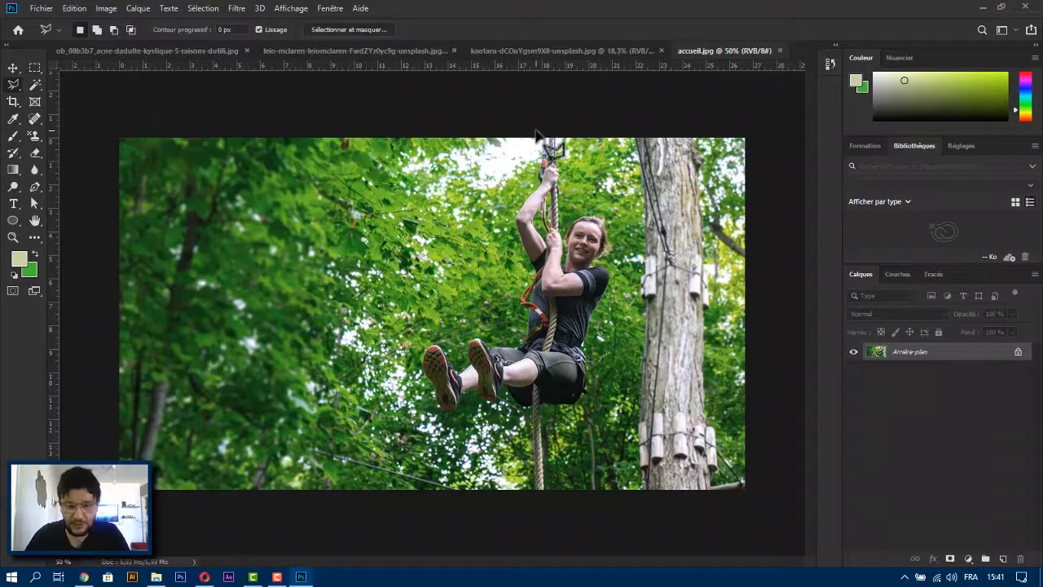
mouse_move(536, 132)
mouse_down()
mouse_move(533, 183)
mouse_move(508, 232)
mouse_move(525, 318)
mouse_move(432, 342)
mouse_move(448, 419)
mouse_move(563, 493)
mouse_move(616, 266)
mouse_move(538, 138)
mouse_up()
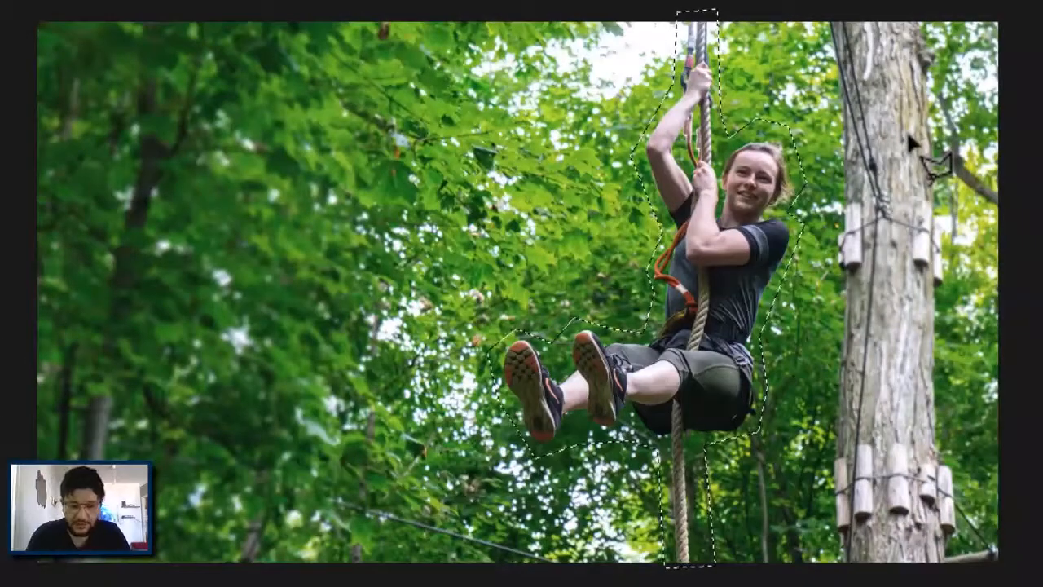
Fill the climber and rope selection using Content-Aware contents with color adaptation, Normal mode and 100% opacity, and deselect.
key(shift+F5)
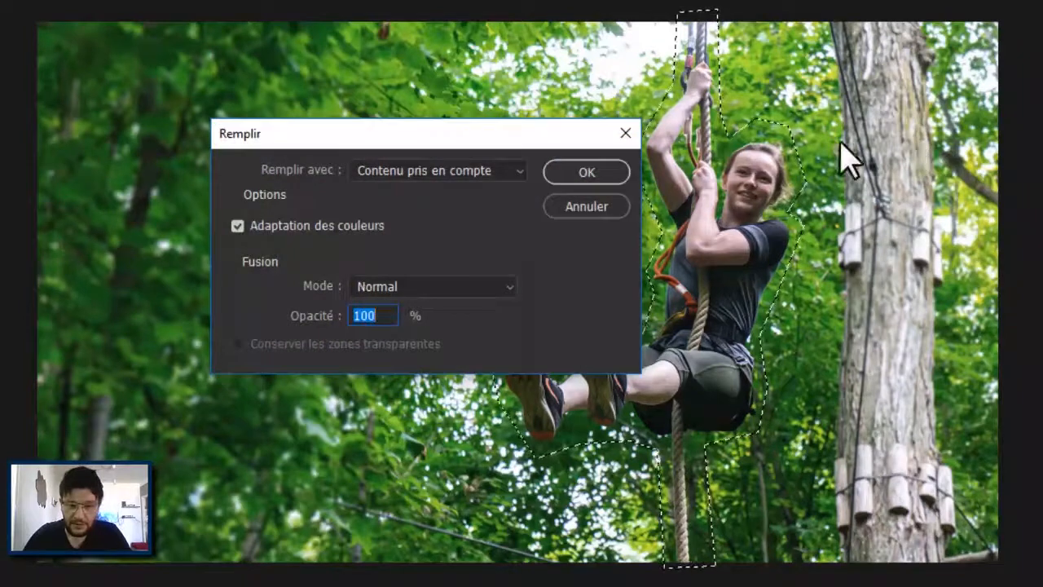
click(610, 173)
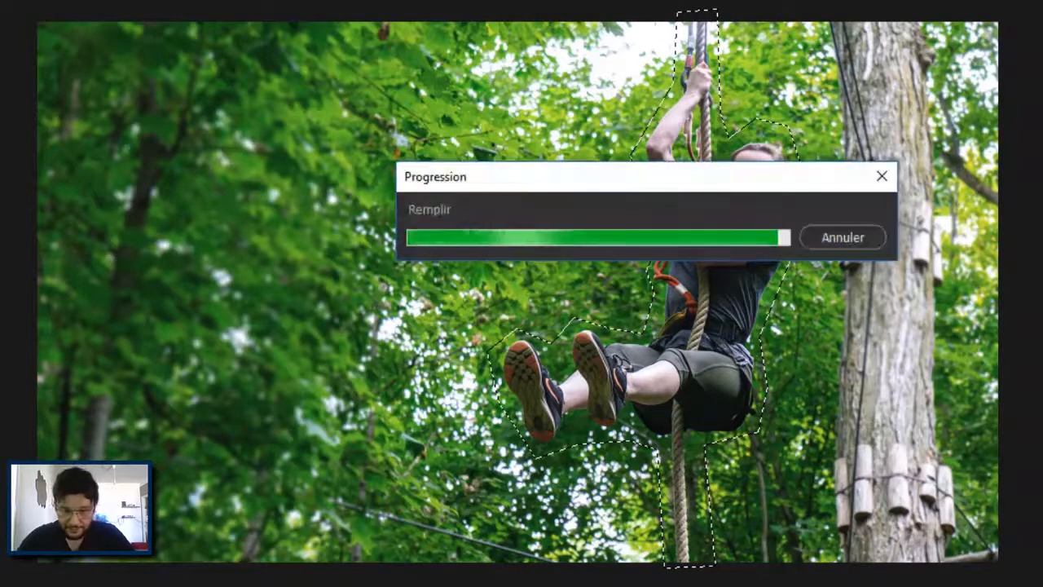
key(ctrl+d)
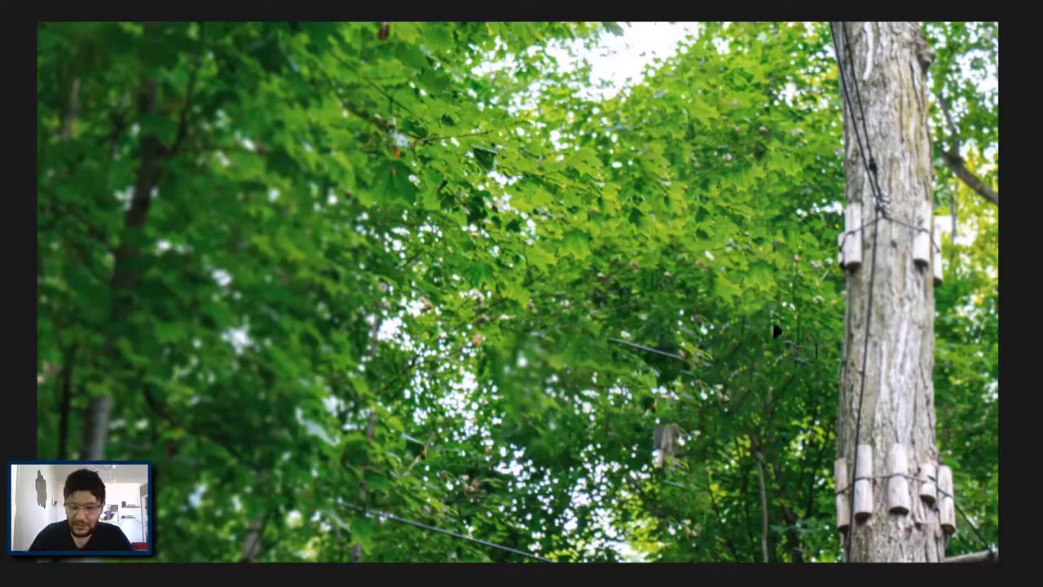
Select the leftover cable fragment in the middle of the foliage with a narrow polygonal outline.
drag(699, 358, 583, 328)
click(591, 349)
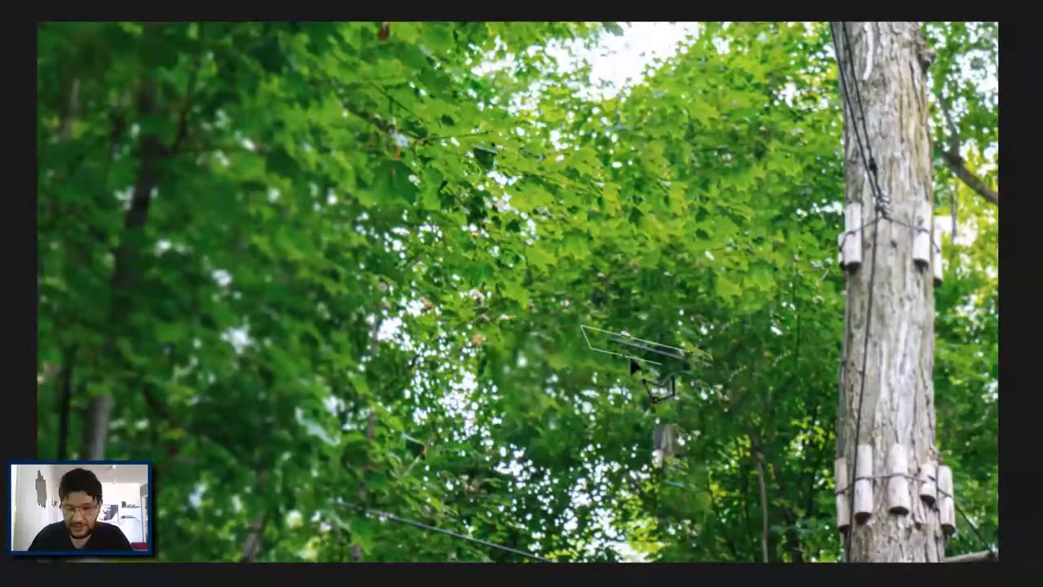
click(692, 373)
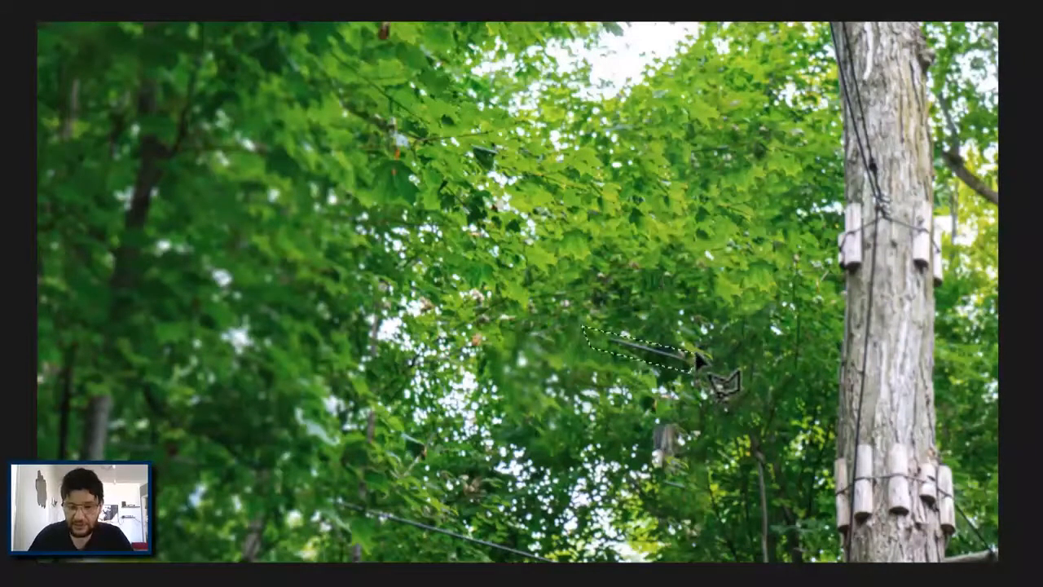
Outline the long diagonal cable along the lower edge of the forest photo with a polygonal selection.
click(311, 489)
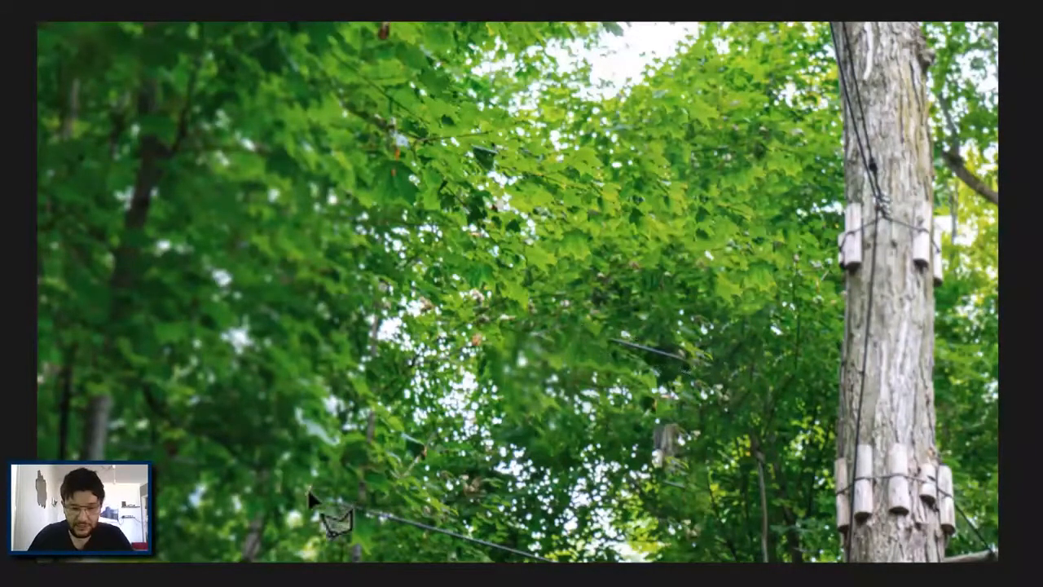
click(305, 507)
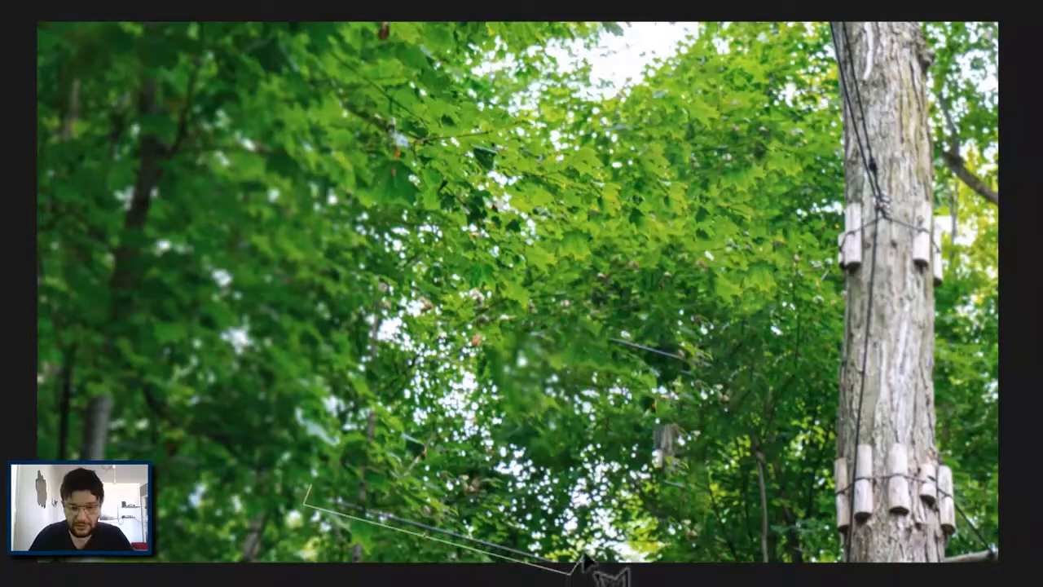